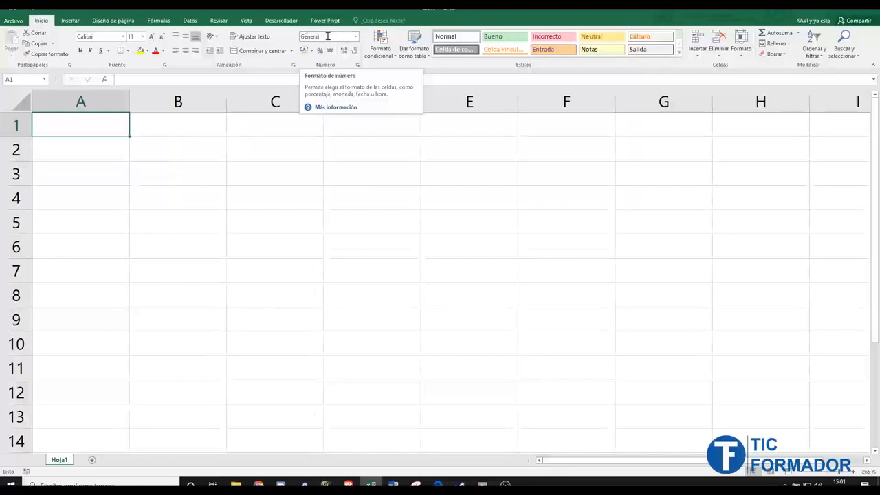
- Return to cell A1 and show the Home tab number format list (General, Número, Moneda, Porcentaje…)
left_click(195, 130)
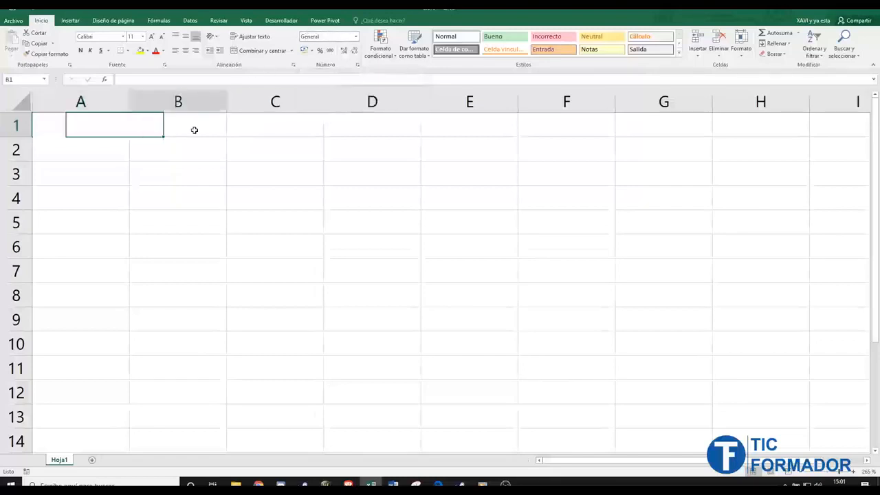
left_click(280, 128)
left_click(351, 128)
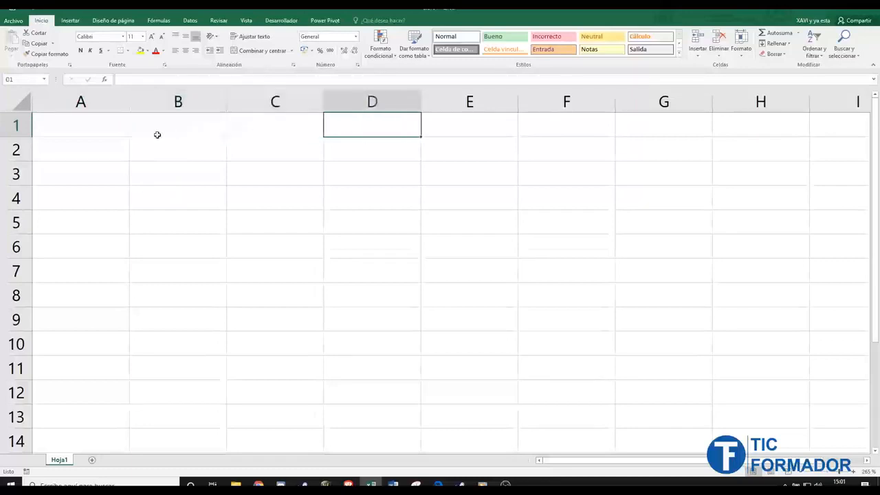
left_click(97, 127)
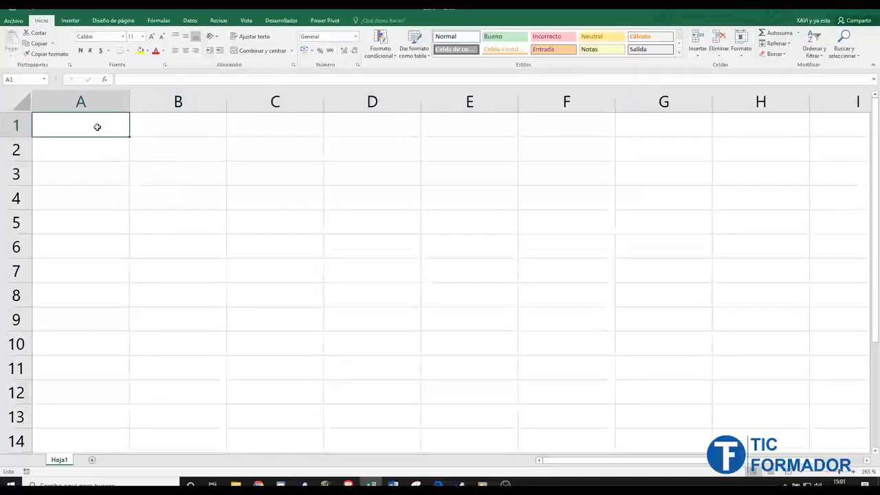
left_click(355, 39)
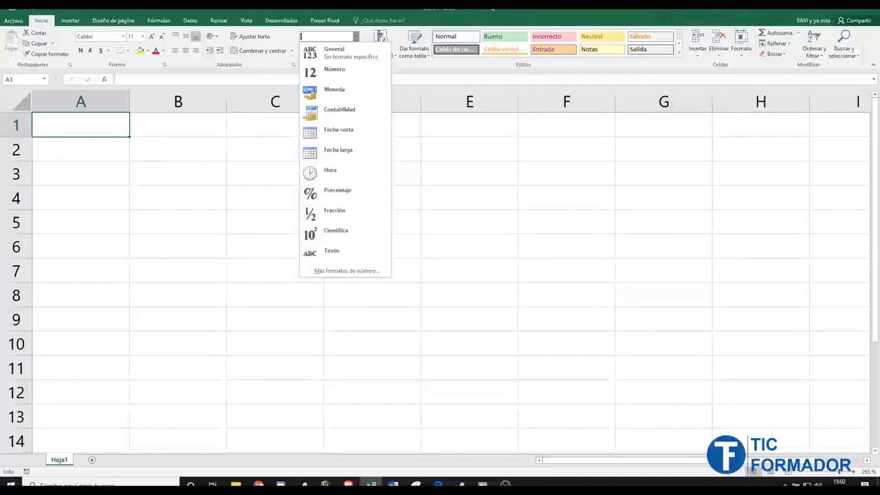
- Reopen the number format list and choose 'Más formatos de número...' for the full format settings
key("Escape")
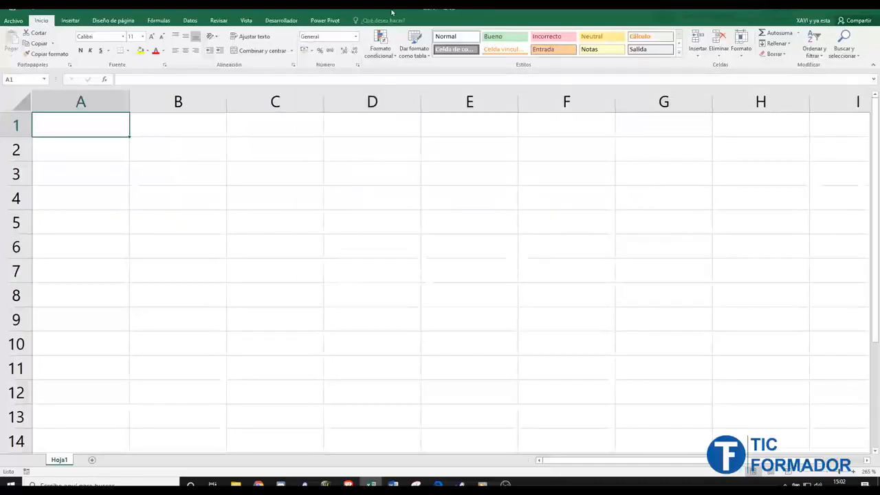
left_click(356, 36)
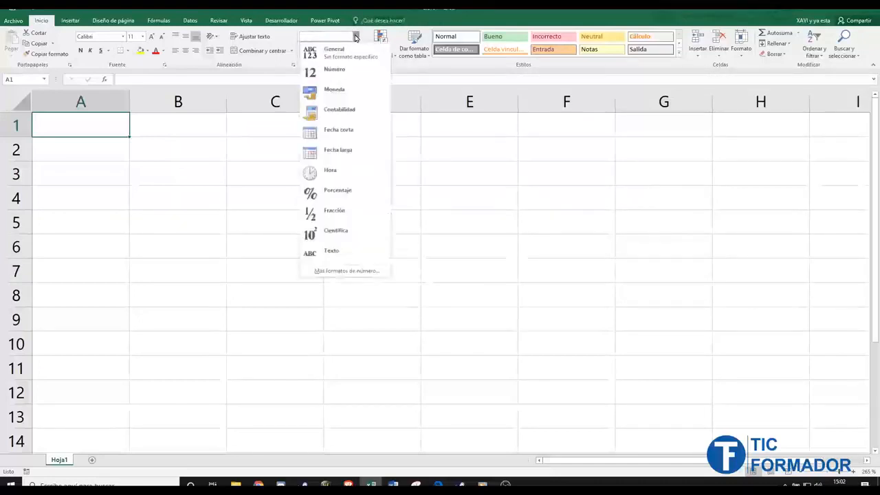
left_click(369, 271)
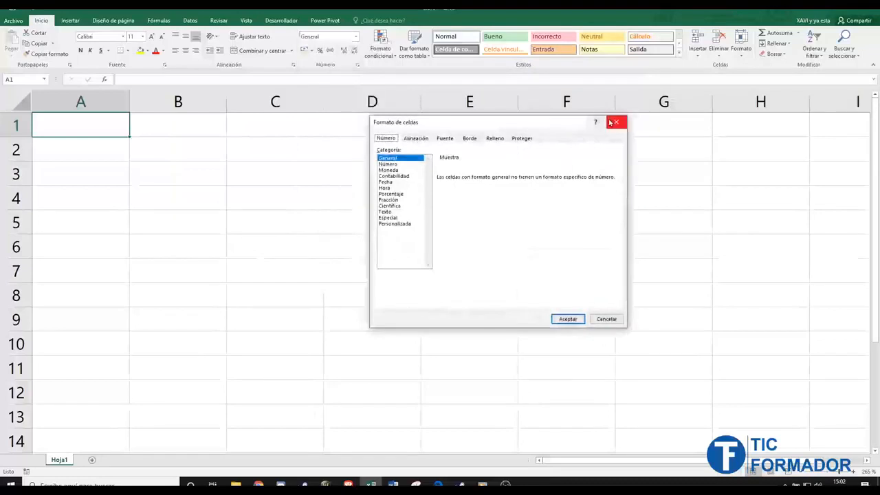
left_click(613, 122)
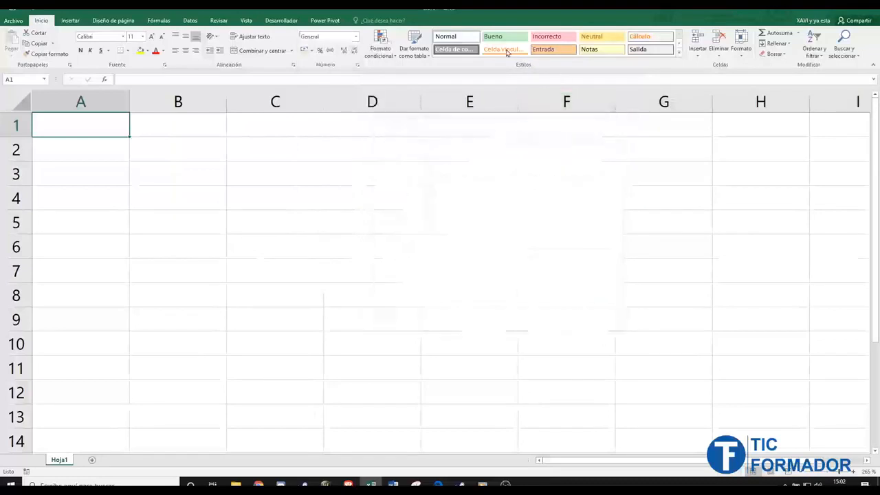
left_click(357, 66)
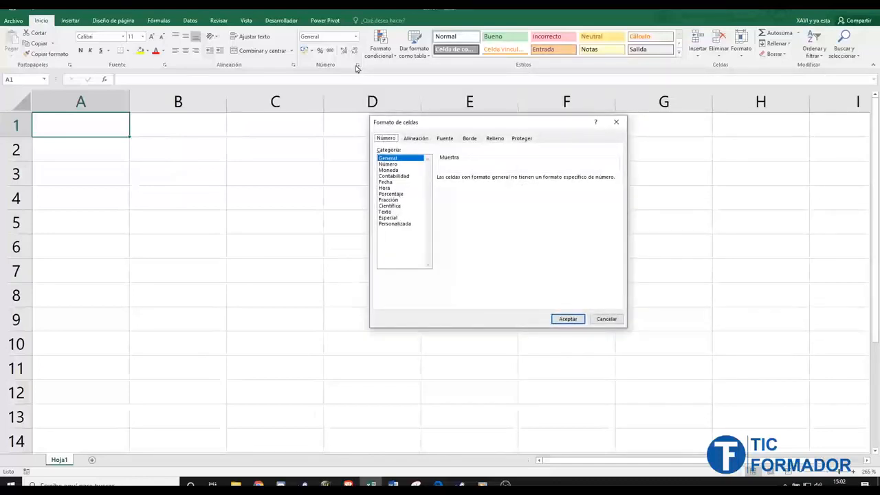
left_click(389, 164)
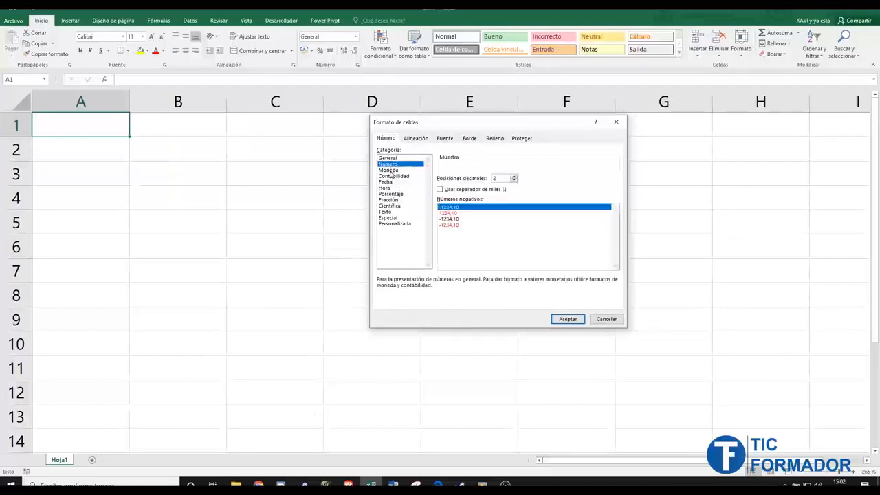
left_click(392, 176)
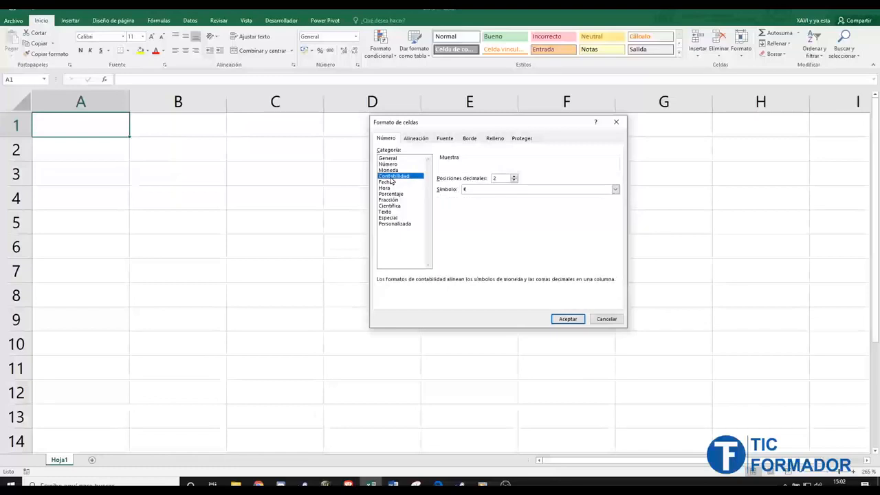
left_click(389, 183)
left_click(389, 188)
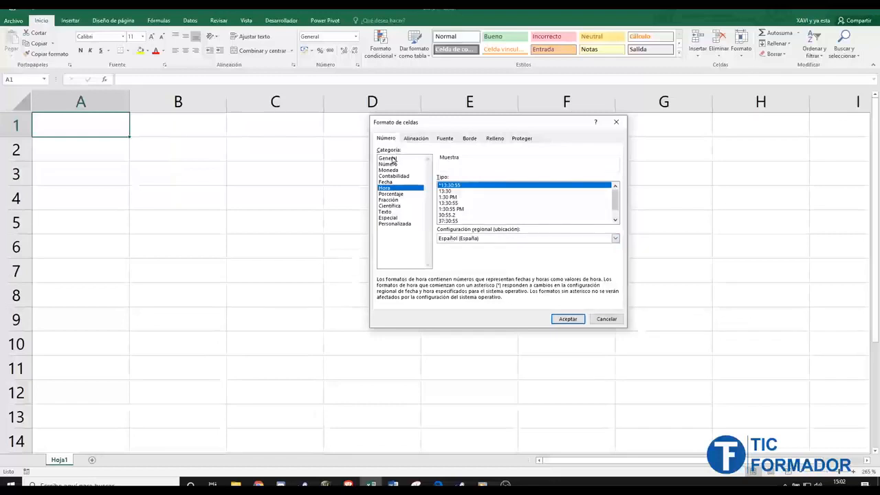
left_click(389, 194)
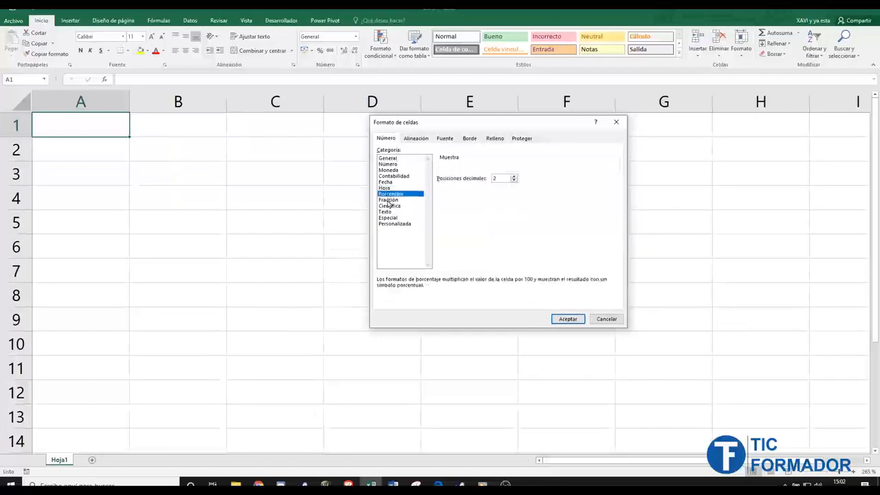
left_click(389, 200)
left_click(389, 207)
left_click(394, 158)
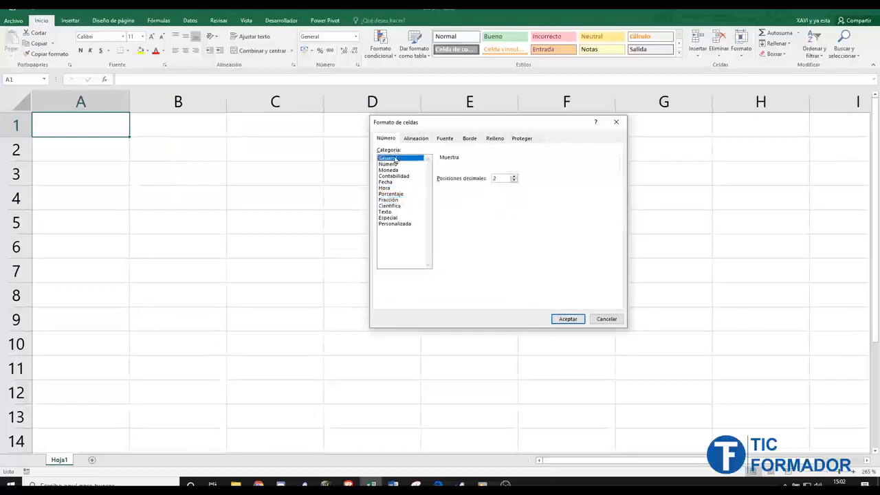
left_click(566, 319)
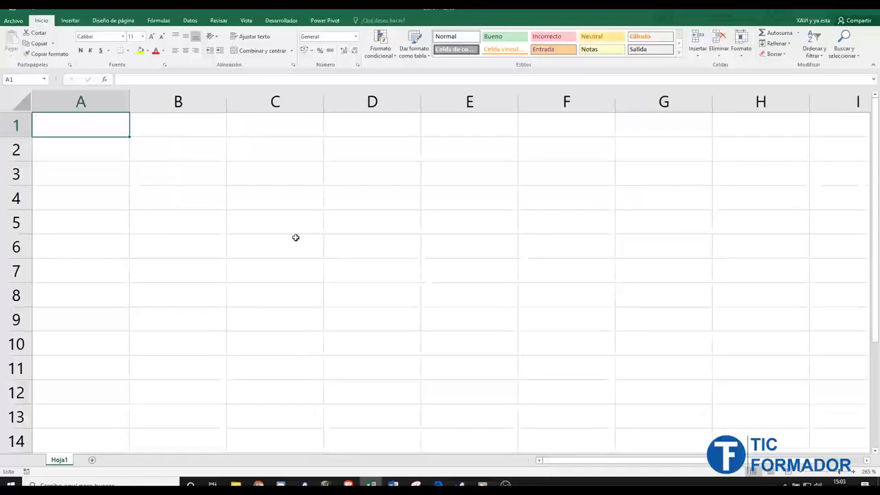
- Enter the heading TEXTO in cell A1, keeping the General format
type("TEXTO")
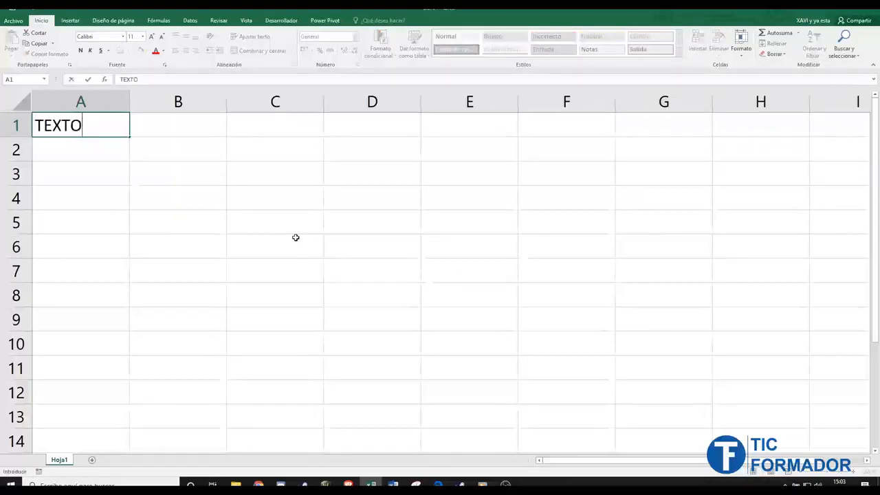
key("Tab")
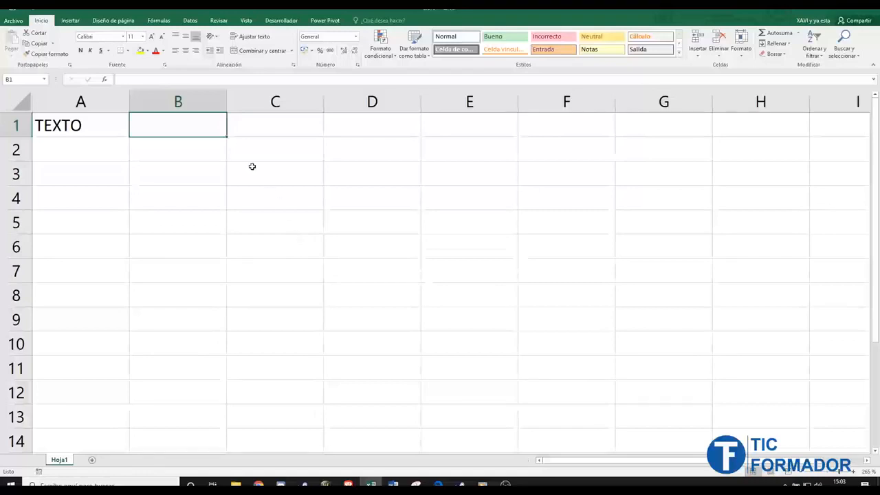
- Enter the example word 'mesa' in cell B1 next to TEXTO
left_click(177, 102)
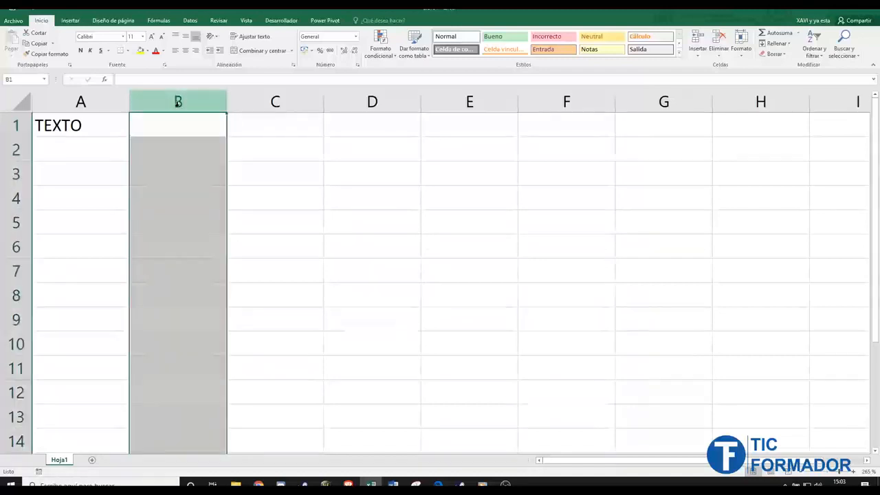
left_click(11, 125)
left_click_drag(69, 125, 176, 129)
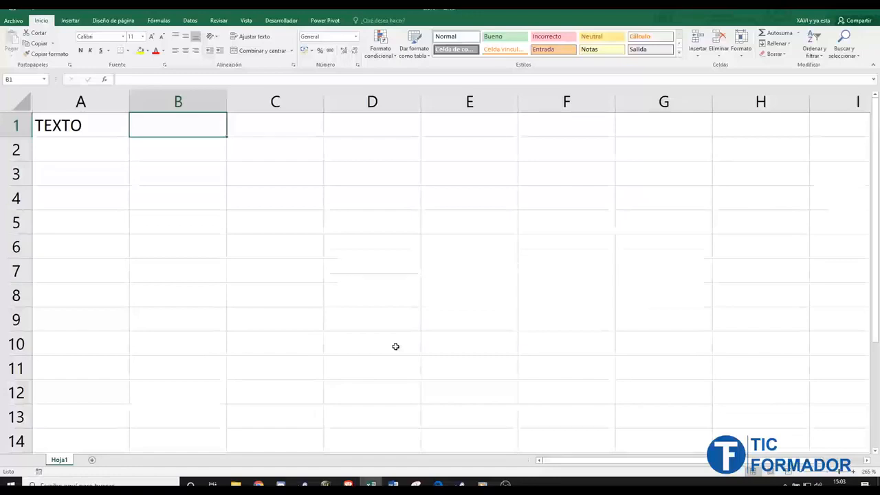
type("mesa")
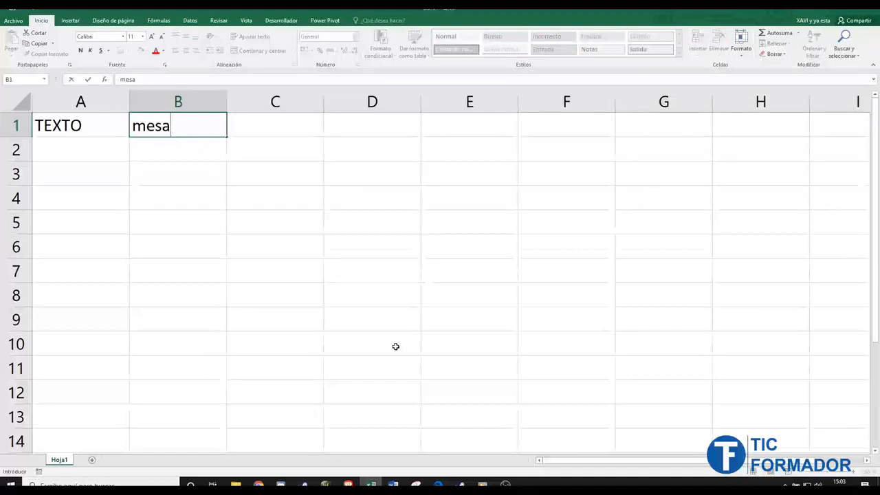
key("Return")
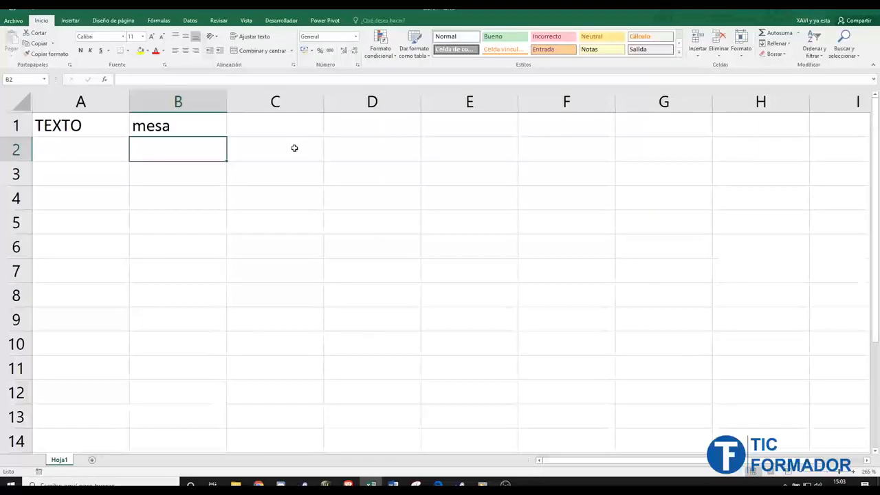
left_click(208, 127)
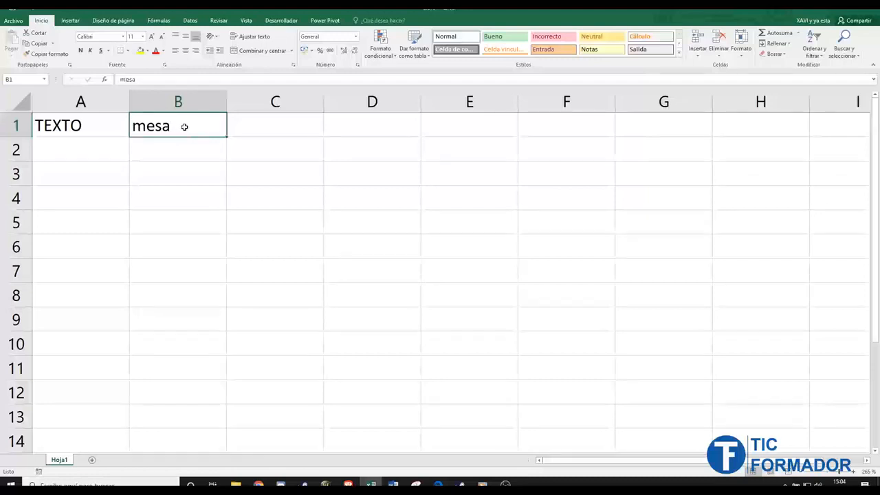
left_click(185, 51)
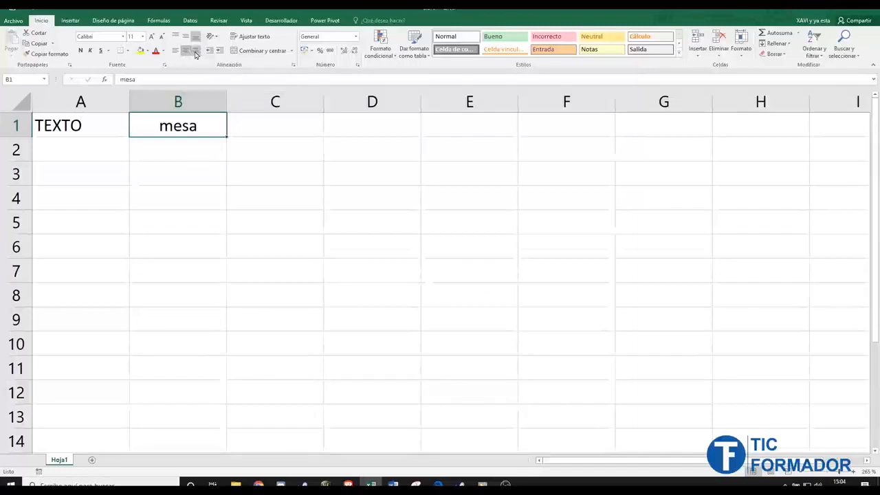
left_click(196, 51)
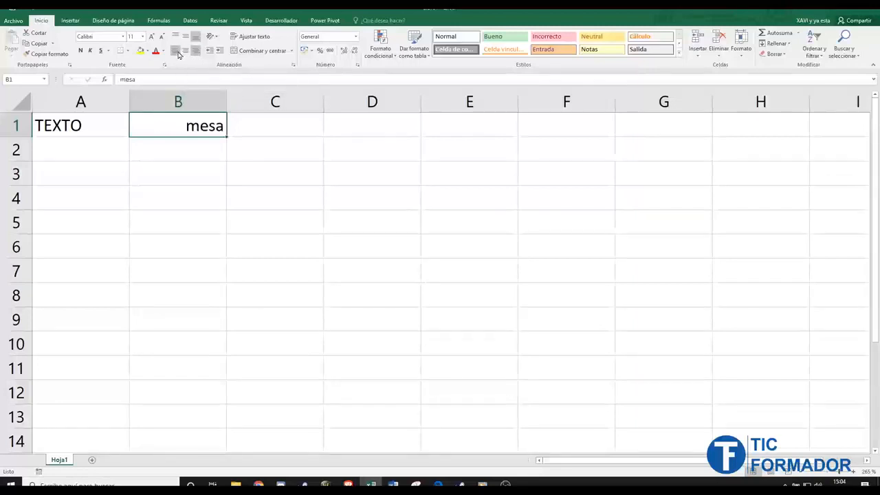
left_click(176, 51)
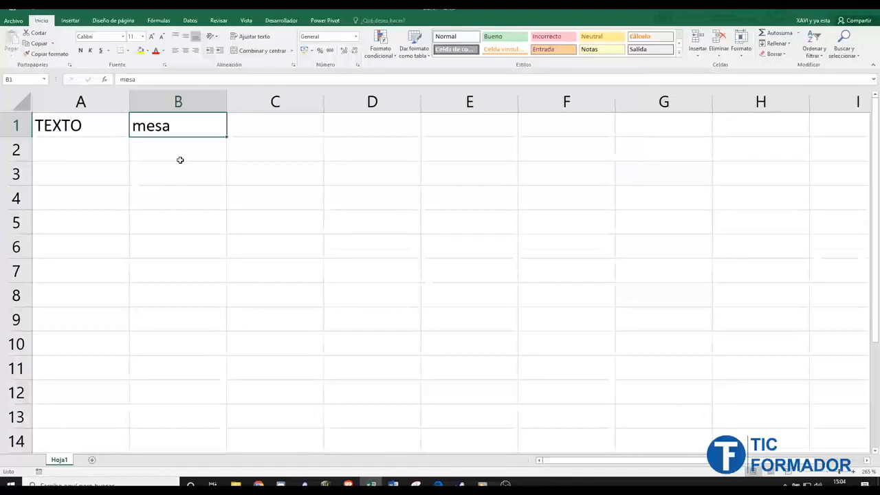
left_click(125, 154)
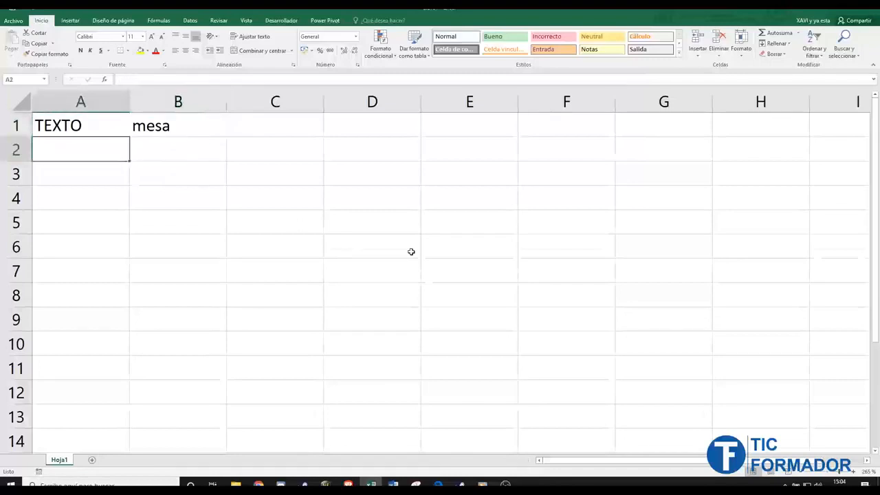
- Enter NÚMERO in A2 and the value 14 in B2
type("NÚMERO")
key("Tab")
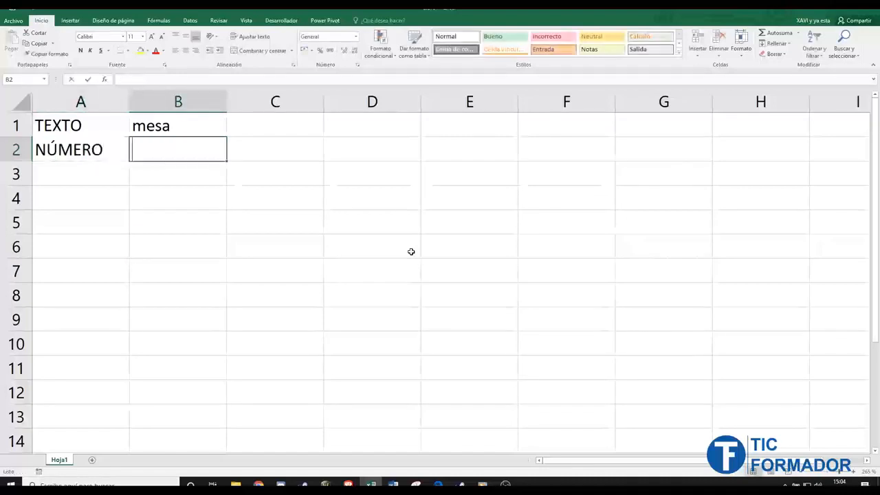
type("14")
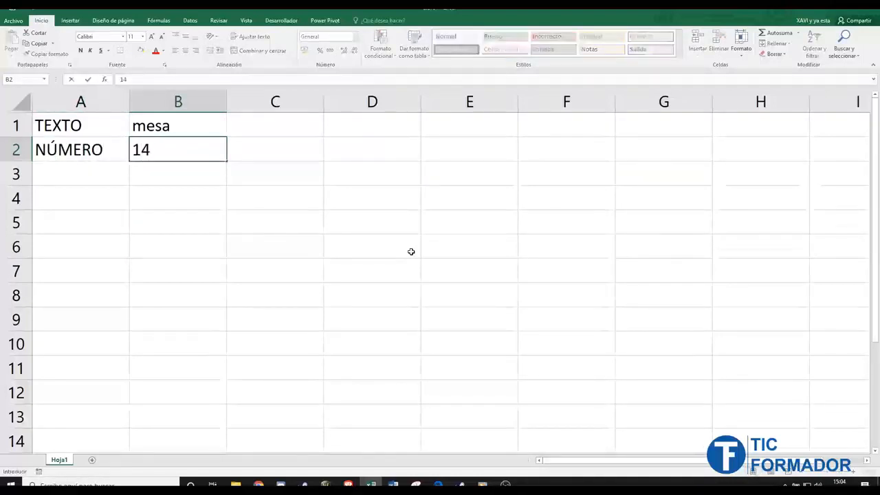
key("Return")
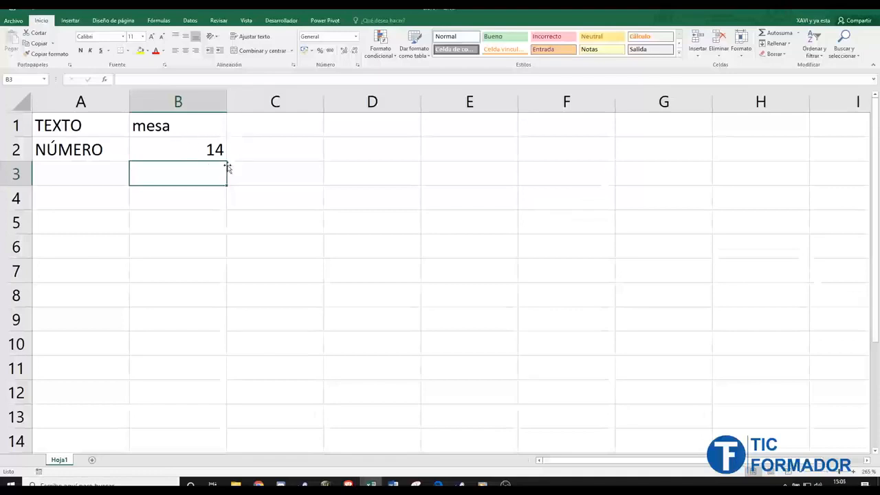
left_click(181, 152)
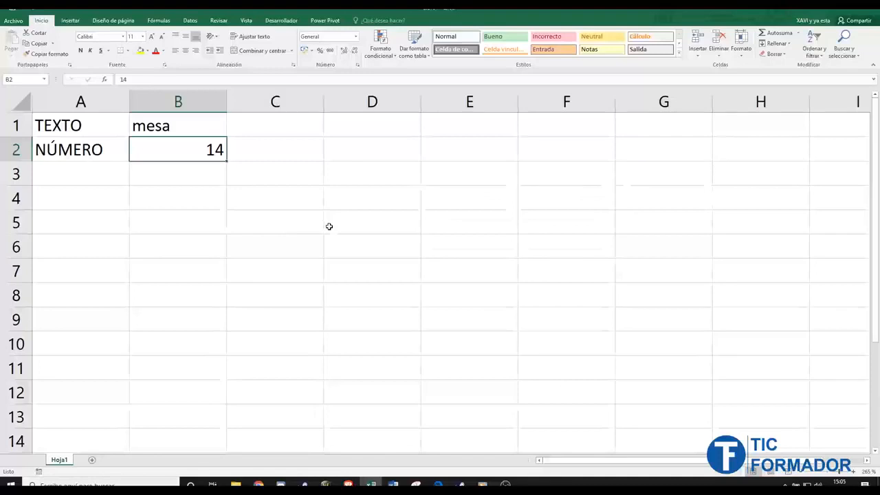
left_click(452, 132)
type("a")
key("Return")
type("b")
key("Return")
type("c")
key("Up")
key("Up")
key("Right")
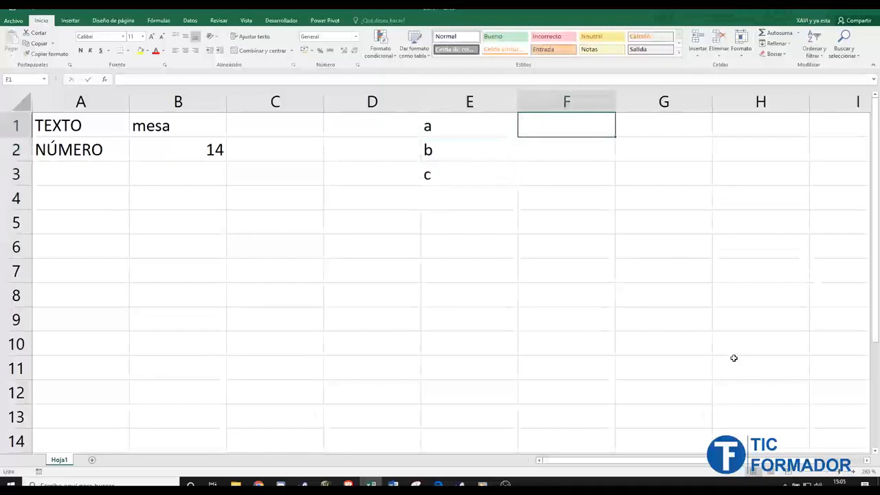
type("1")
key("Return")
type("2")
key("Return")
type("3")
key("Return")
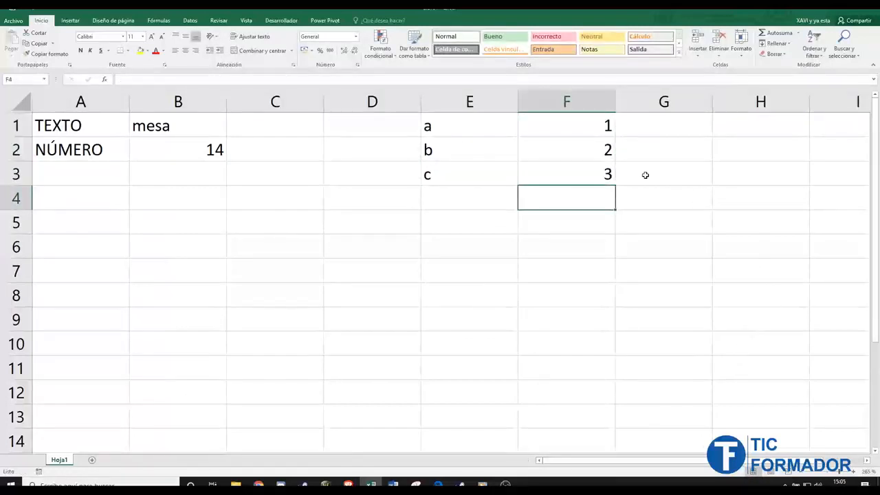
left_click_drag(599, 177, 472, 134)
key("Delete")
left_click(339, 165)
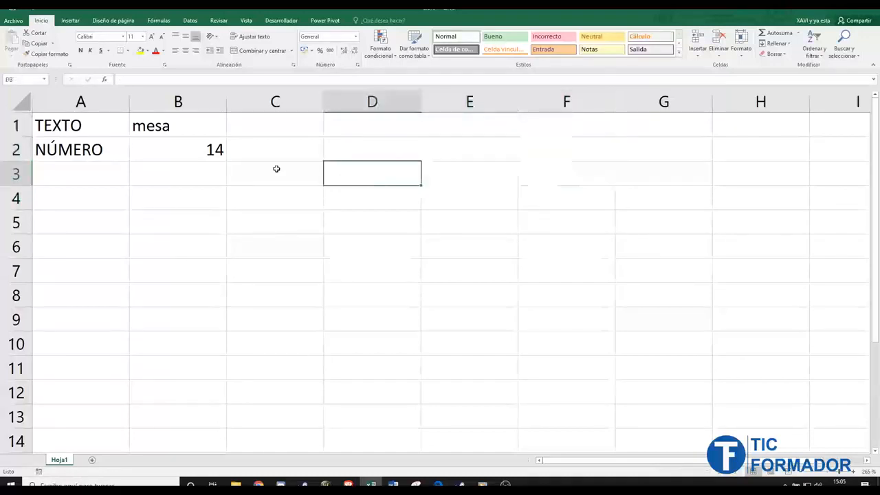
left_click(200, 154)
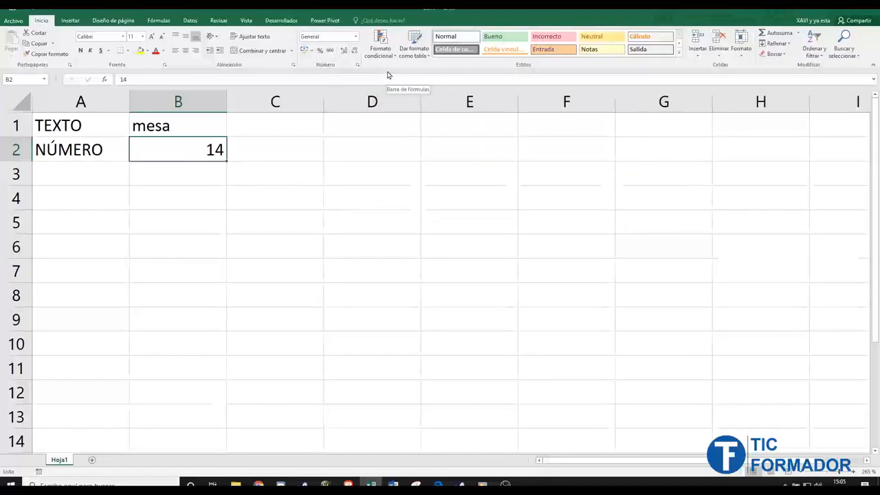
- Apply the Número format to B2 and adjust decimal places until 14 displays as 14,00
left_click(356, 37)
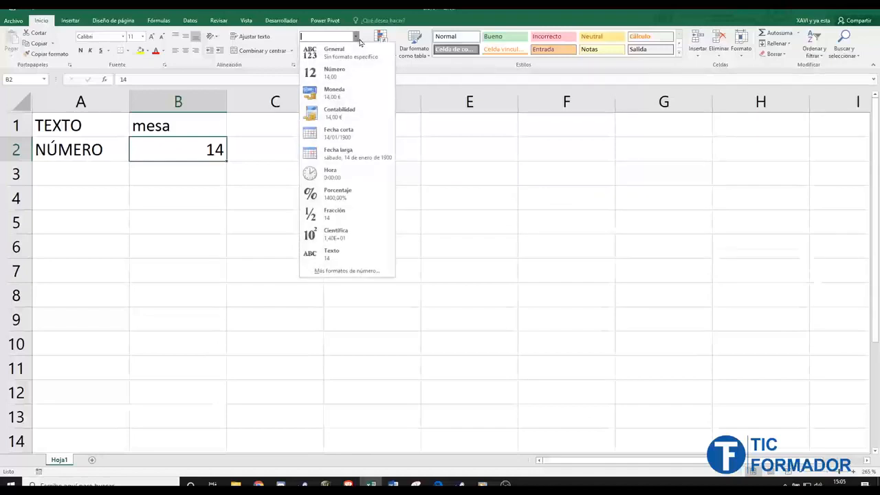
left_click(361, 76)
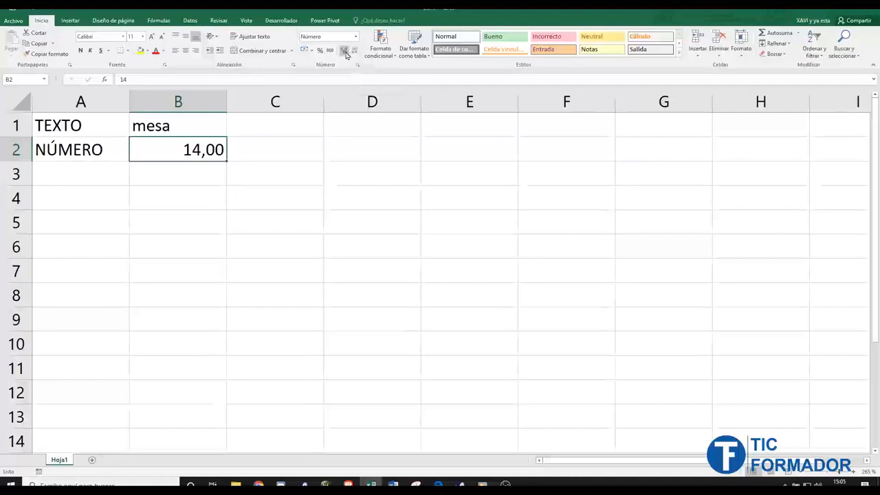
left_click(355, 51)
left_click(354, 52)
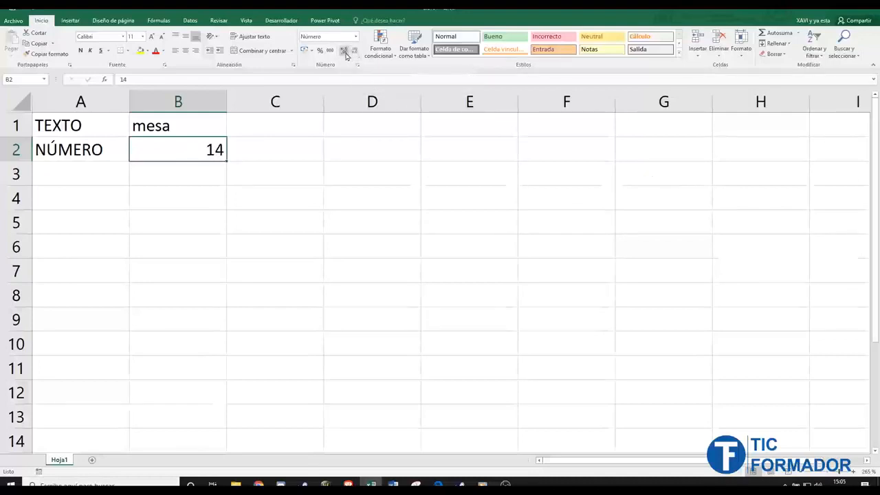
left_click(345, 52)
left_click(346, 52)
left_click(346, 53)
left_click(345, 53)
left_click(355, 53)
left_click(355, 53)
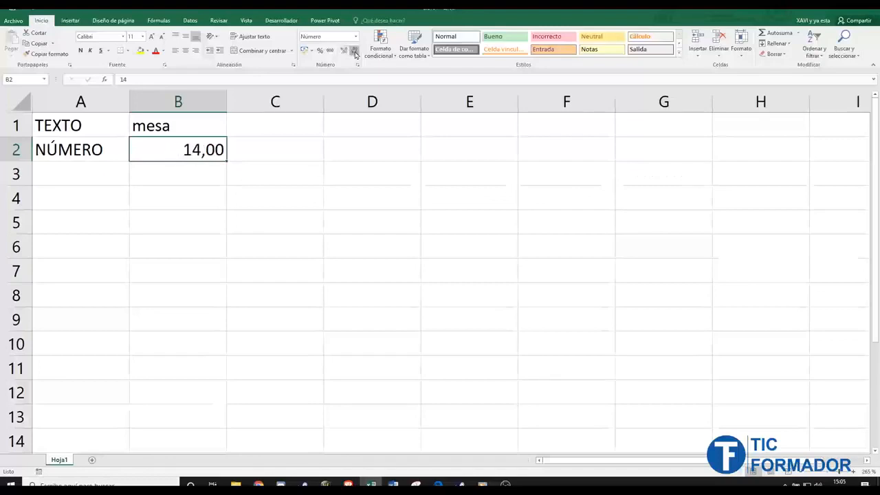
left_click(355, 53)
left_click(355, 53)
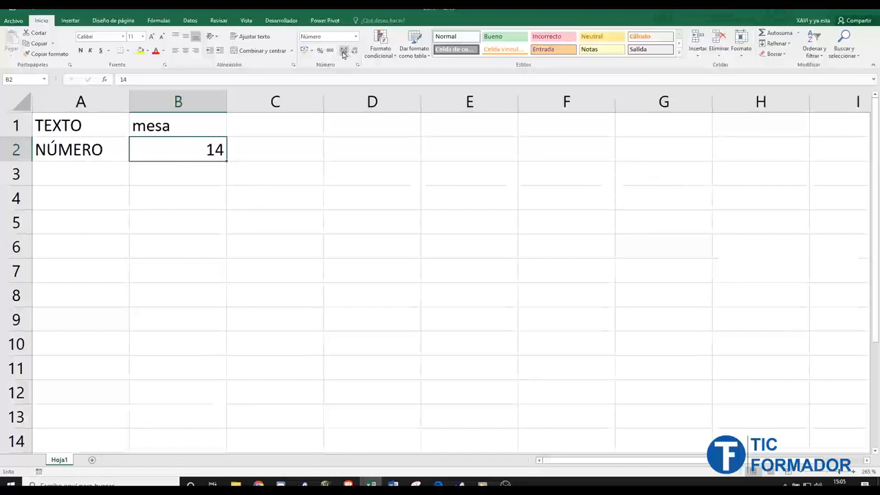
left_click(344, 53)
left_click(344, 53)
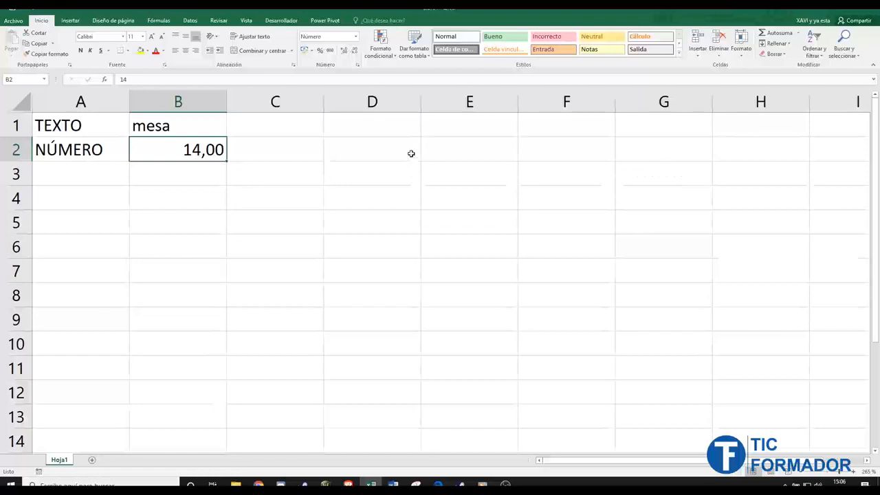
left_click(296, 145)
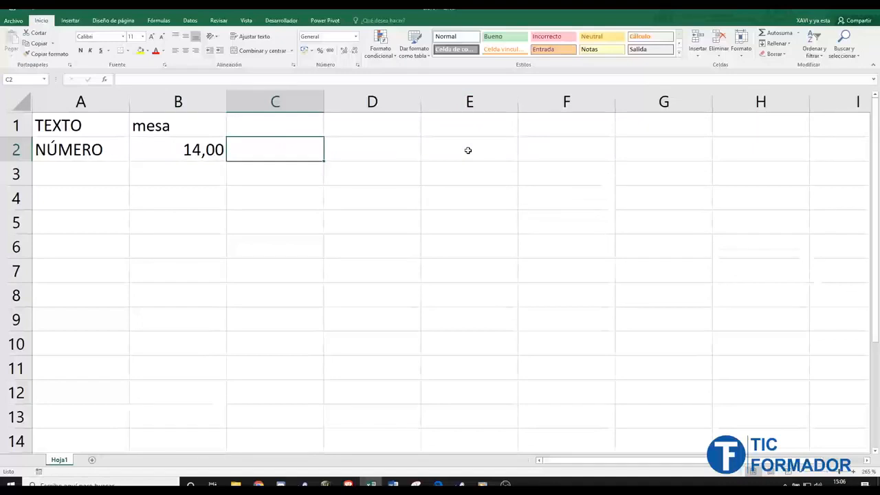
- Enter 1000000 in cell C2 and reselect it
type("1000")
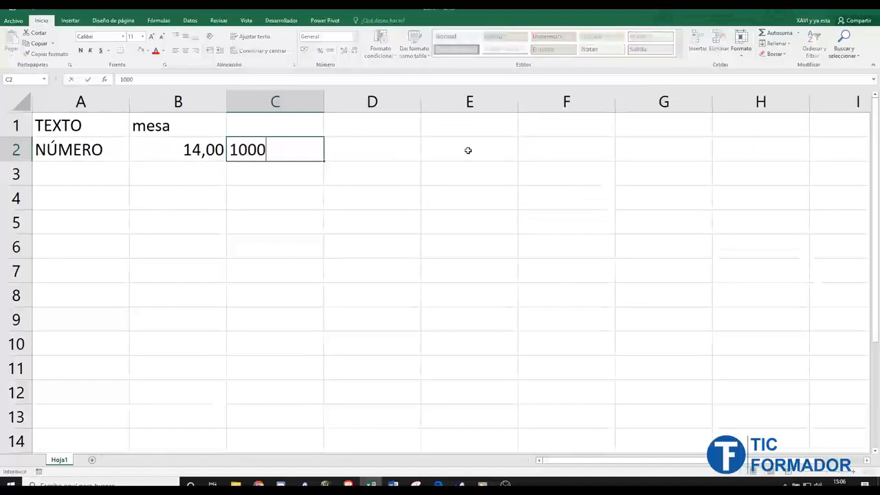
type("000")
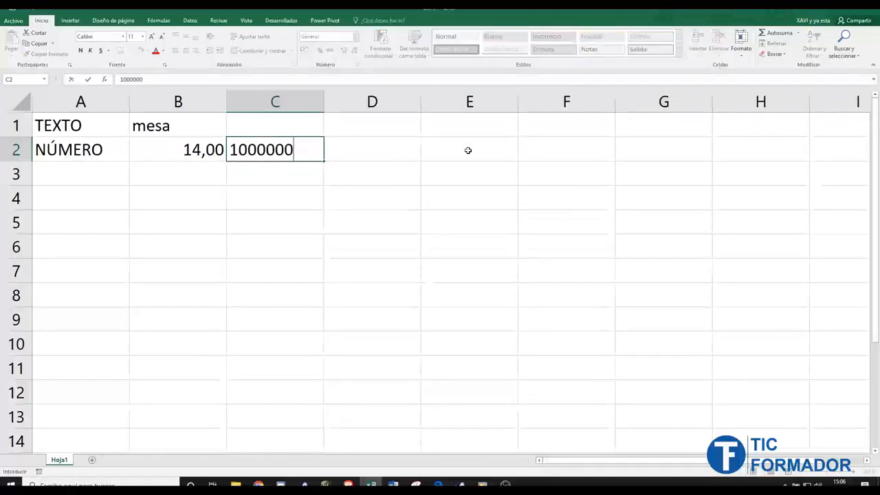
key("Return")
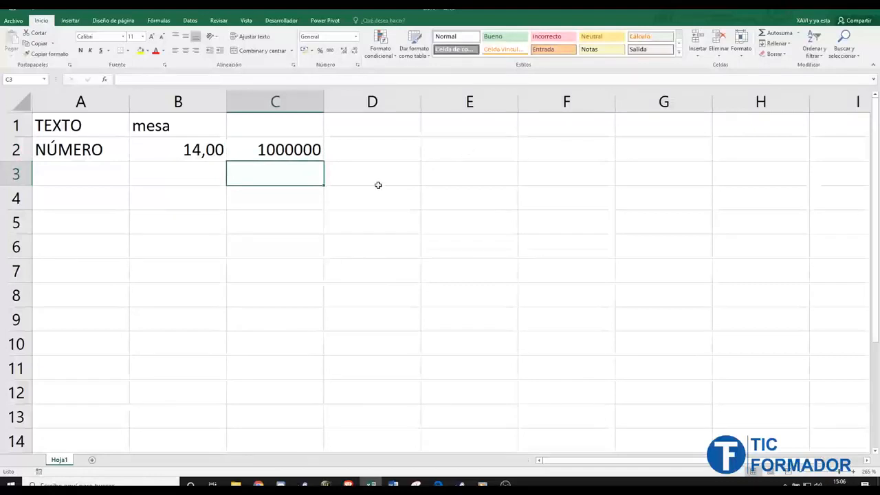
left_click(300, 151)
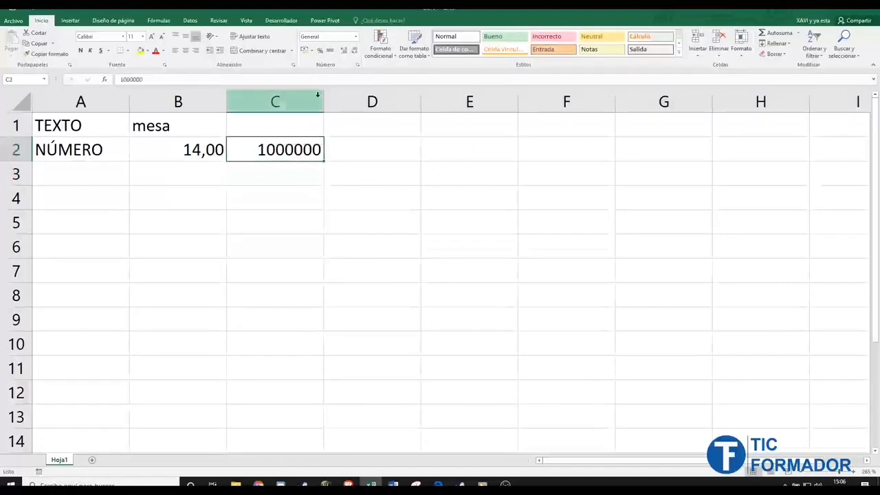
- Apply Comma Style to C2 and strip the decimals so it reads 1.000.000
left_click(329, 51)
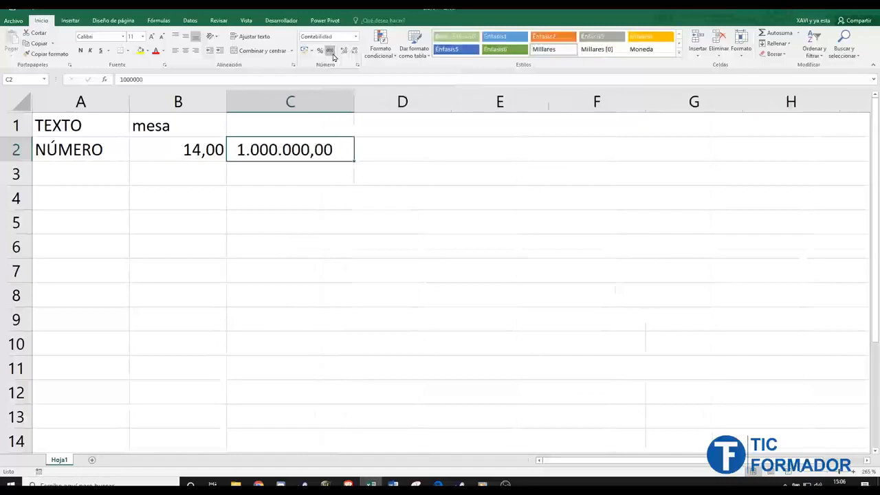
left_click(344, 52)
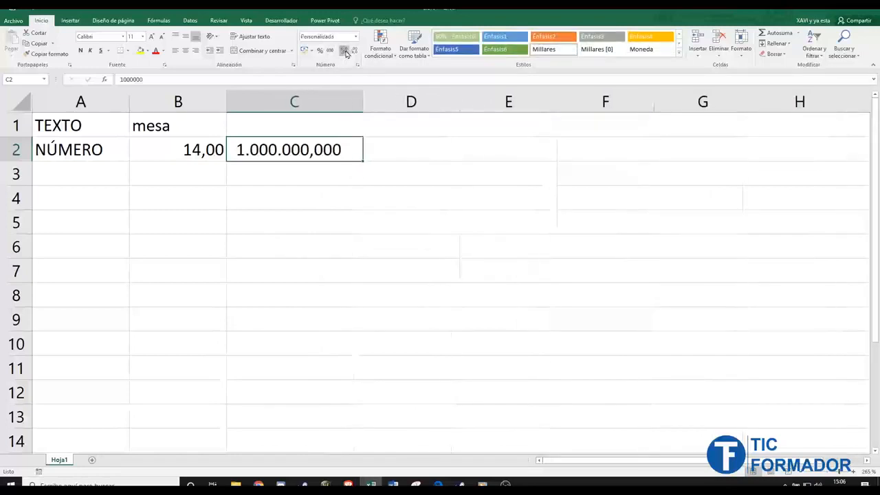
left_click(354, 52)
left_click(354, 52)
left_click(355, 53)
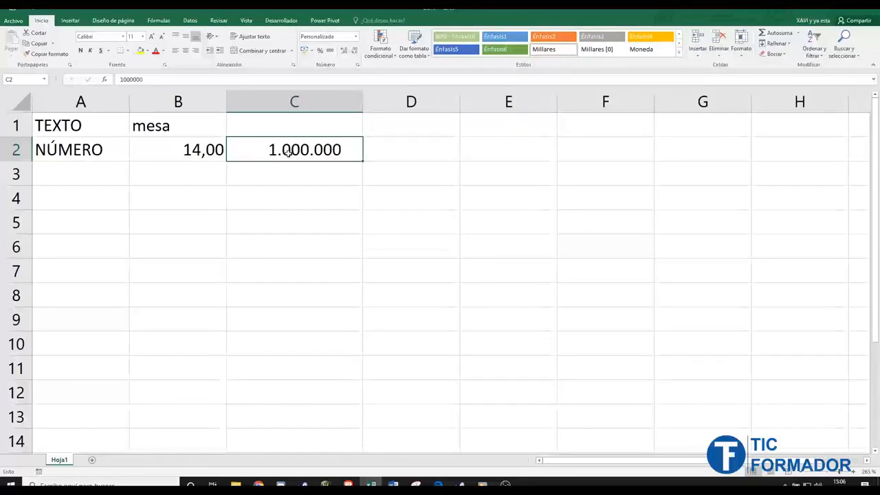
left_click(386, 150)
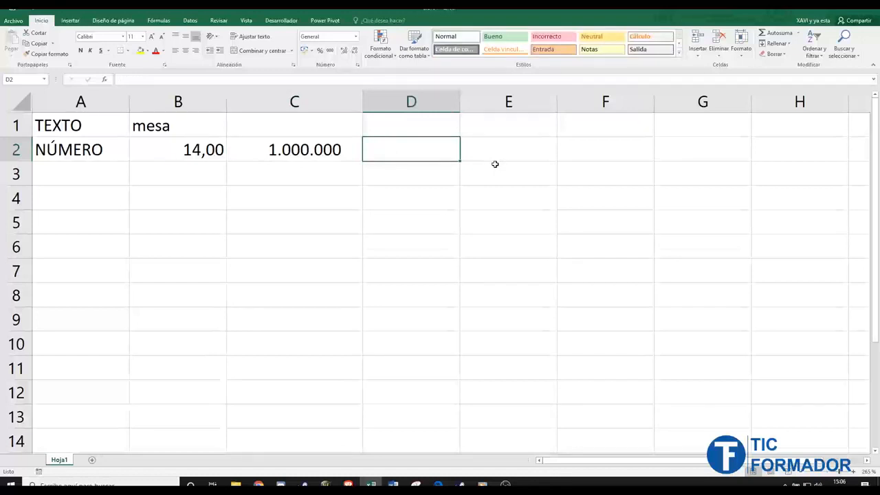
- Check C2's stored value, then type 1.000.000 into D2 for comparison
left_click(320, 144)
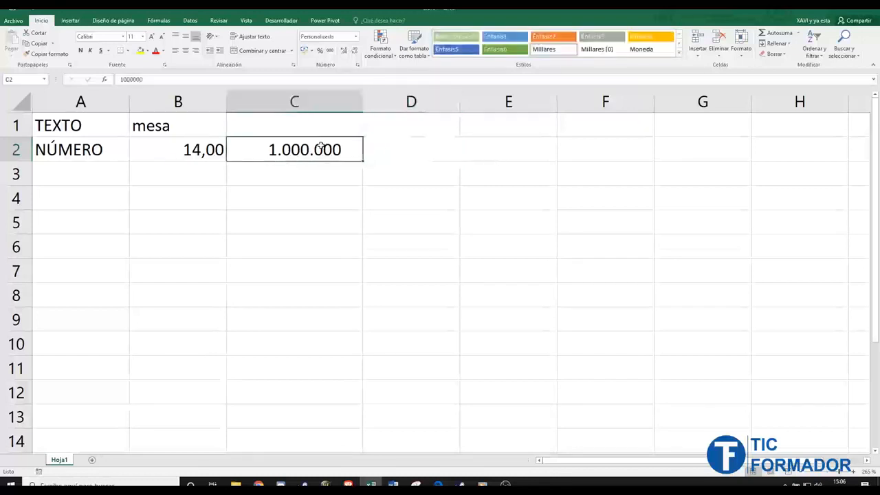
left_click(118, 79)
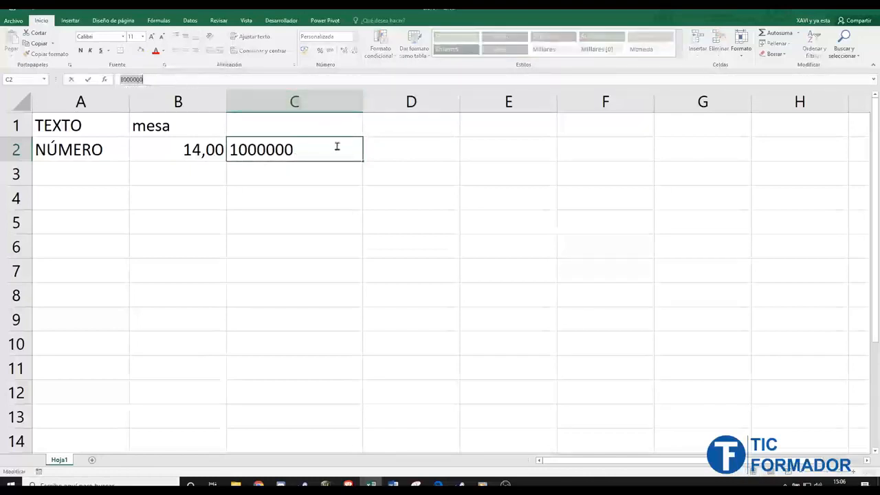
left_click(422, 154)
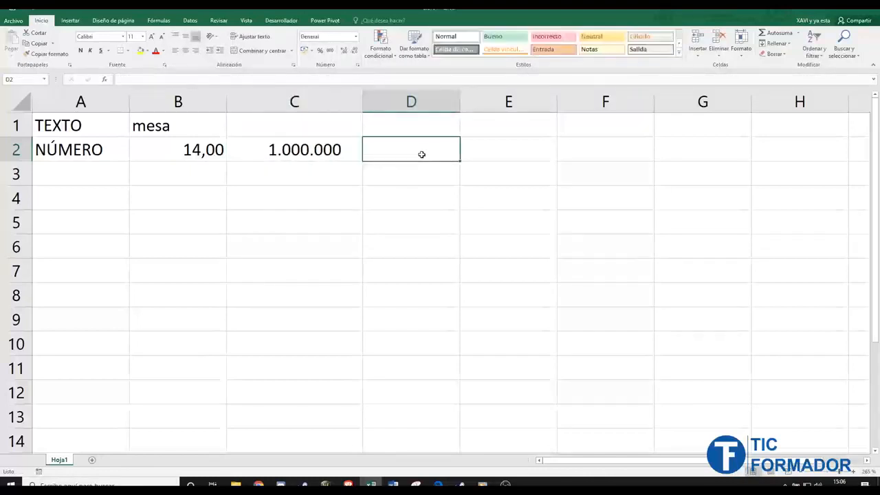
type("1.0")
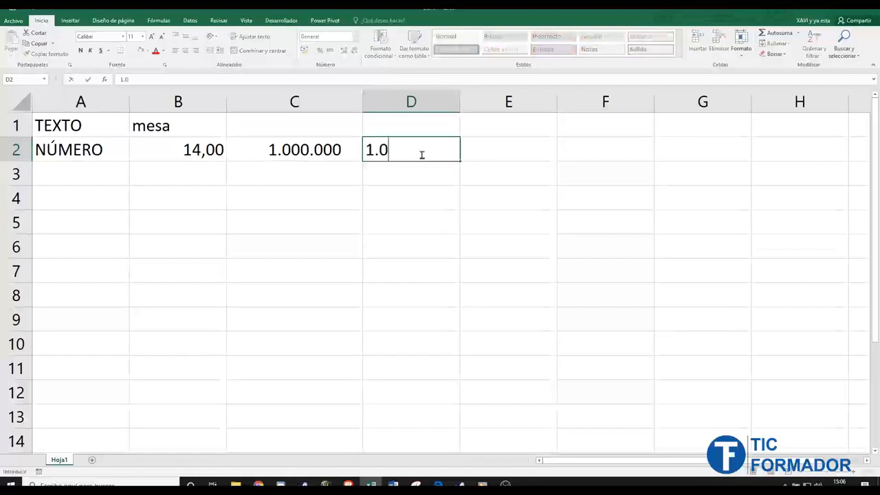
type("00.000")
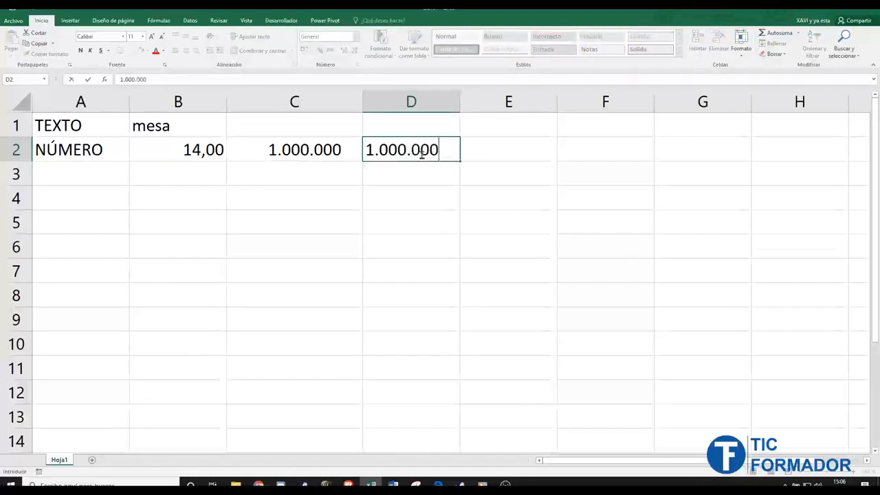
key("Return")
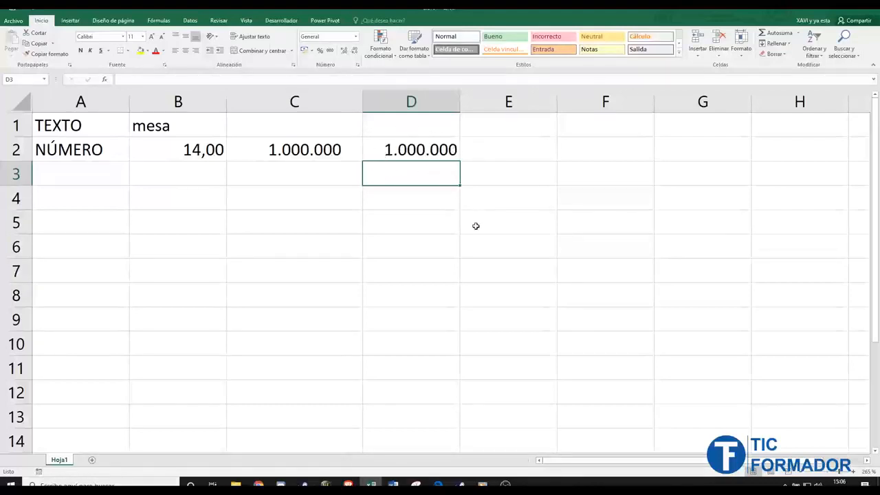
- Delete the million values from D2 and C2
left_click(450, 154)
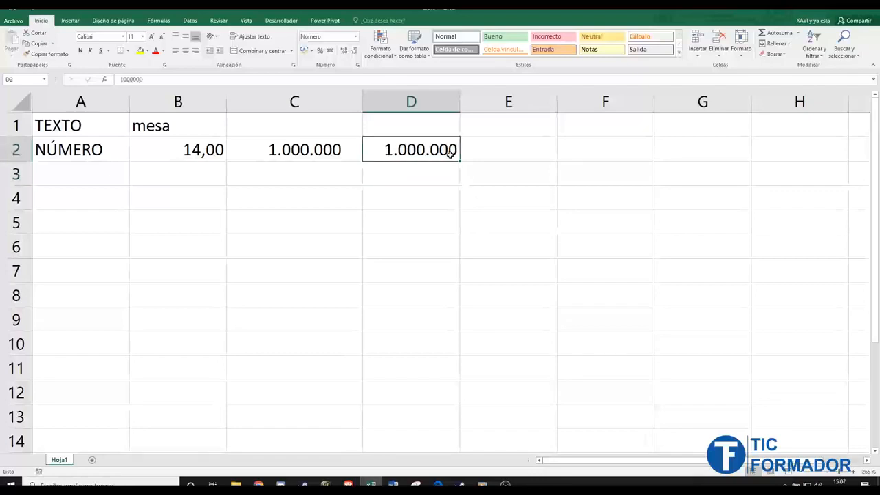
key("Delete")
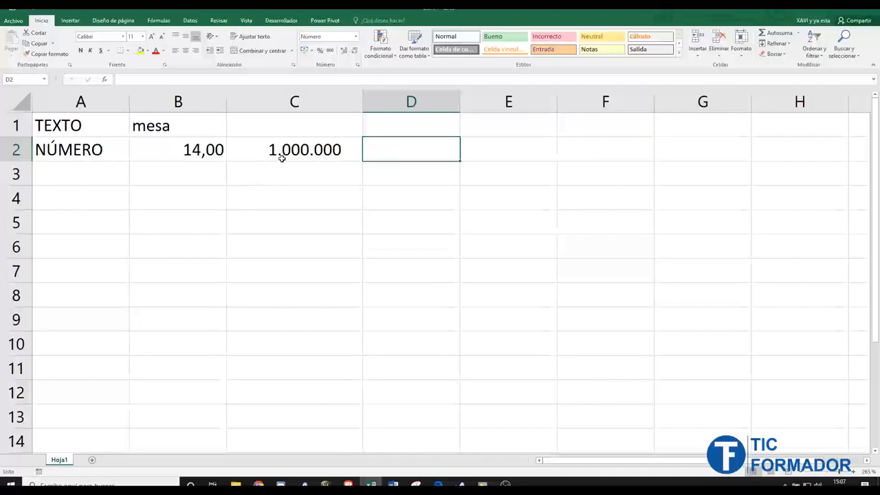
left_click(280, 156)
key("Delete")
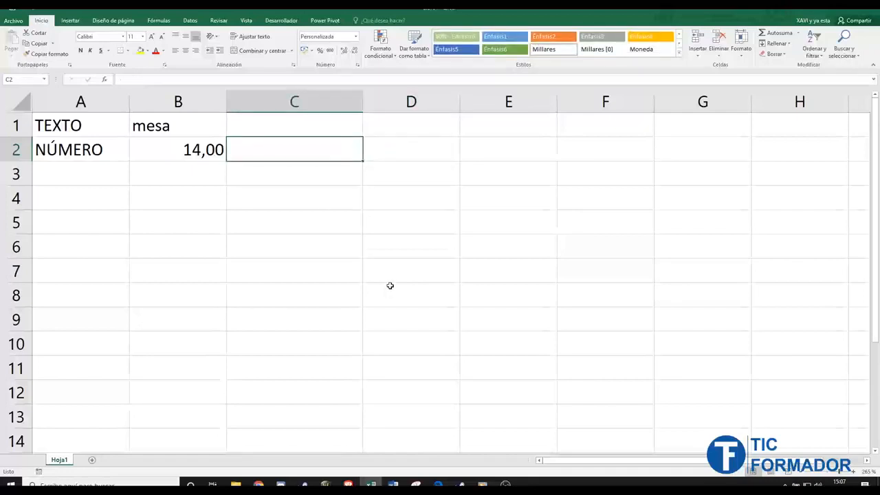
left_click(417, 188)
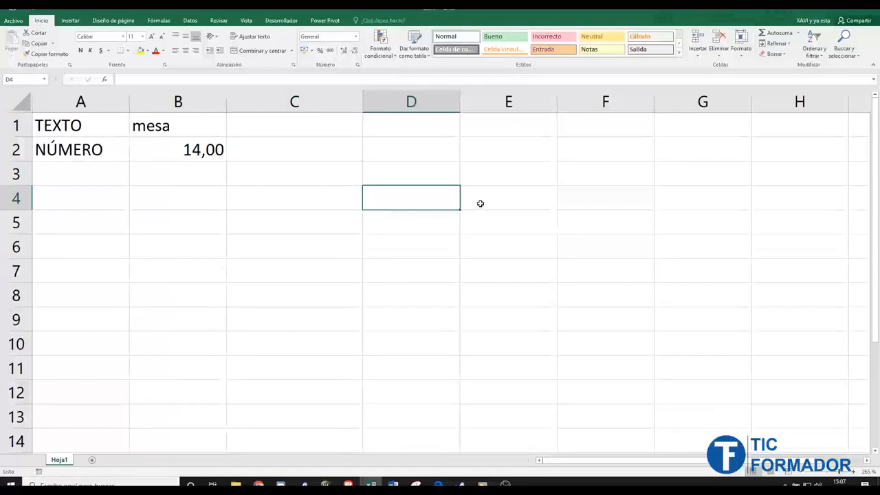
left_click(396, 150)
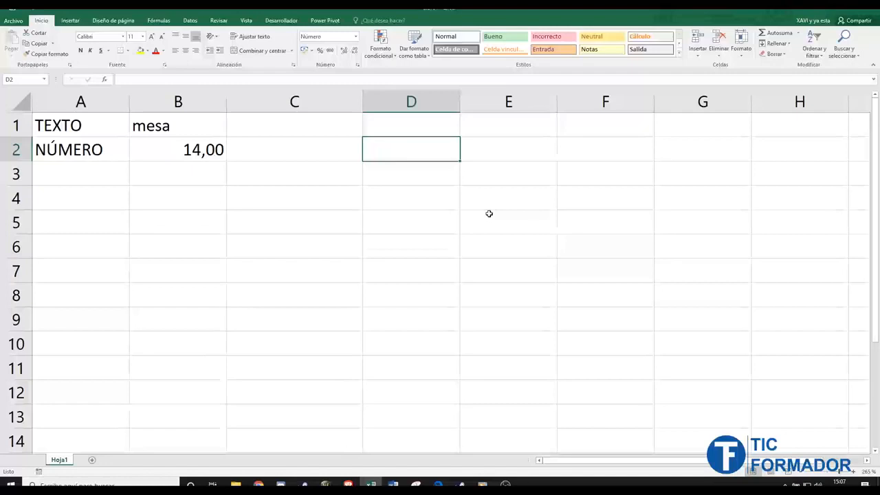
type("0")
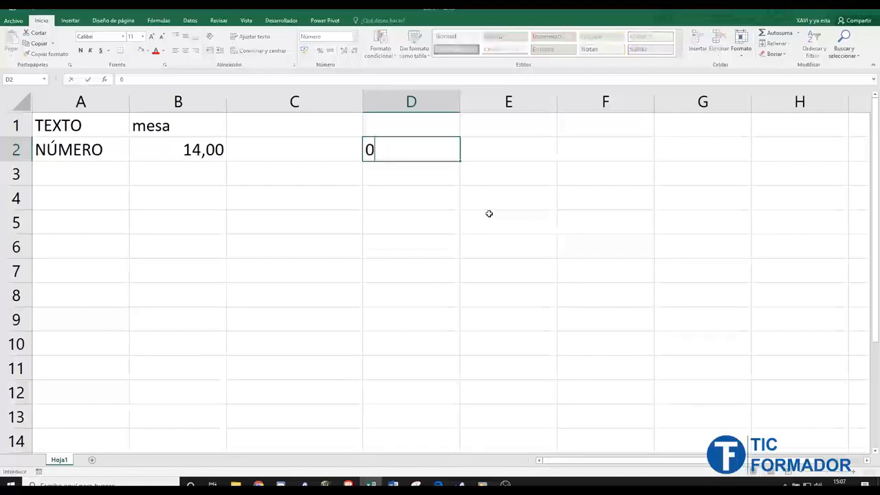
type("8080")
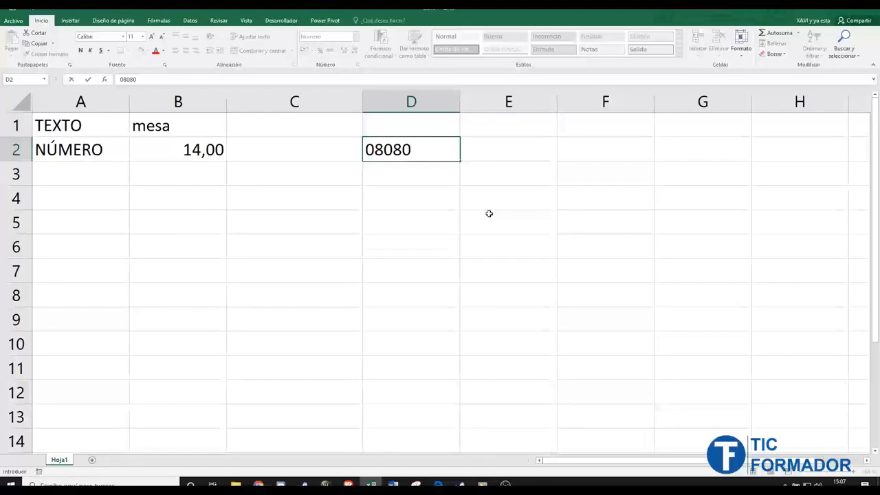
key("Return")
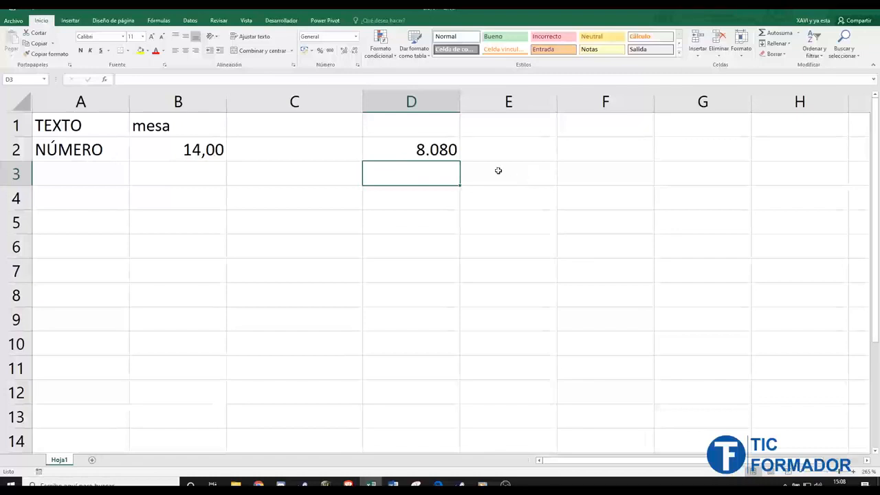
left_click(415, 150)
double_click(415, 150)
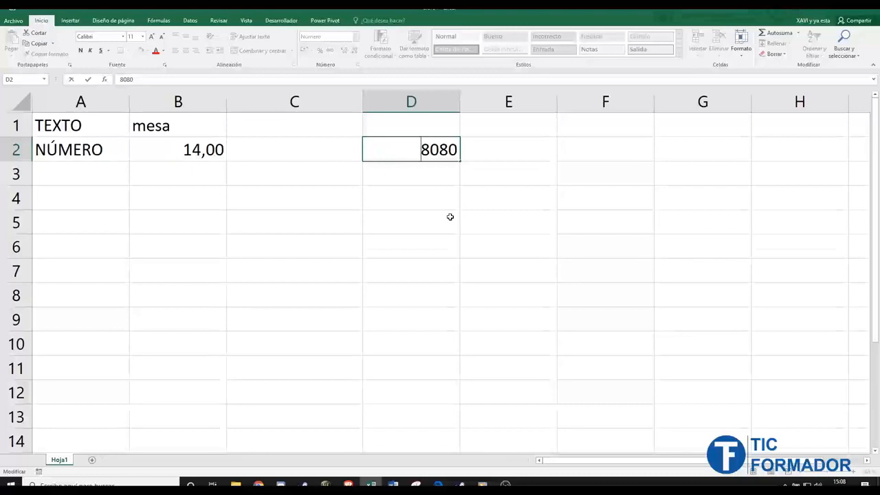
key("Escape")
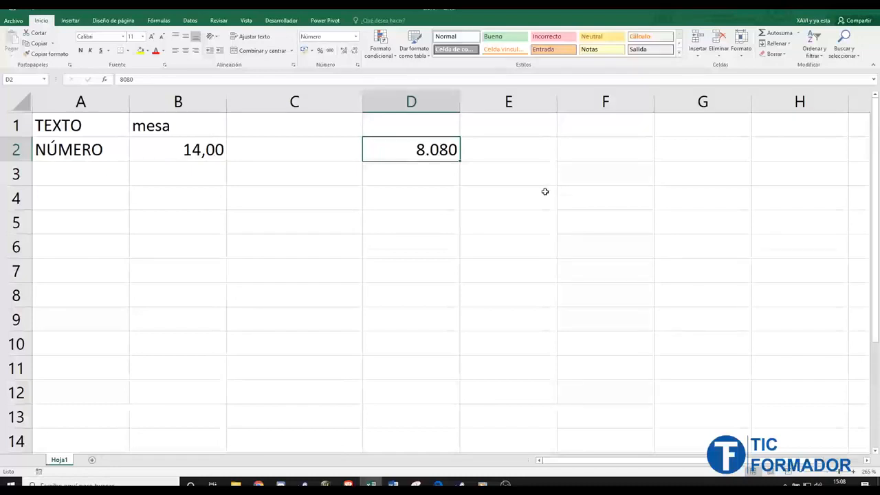
key("Delete")
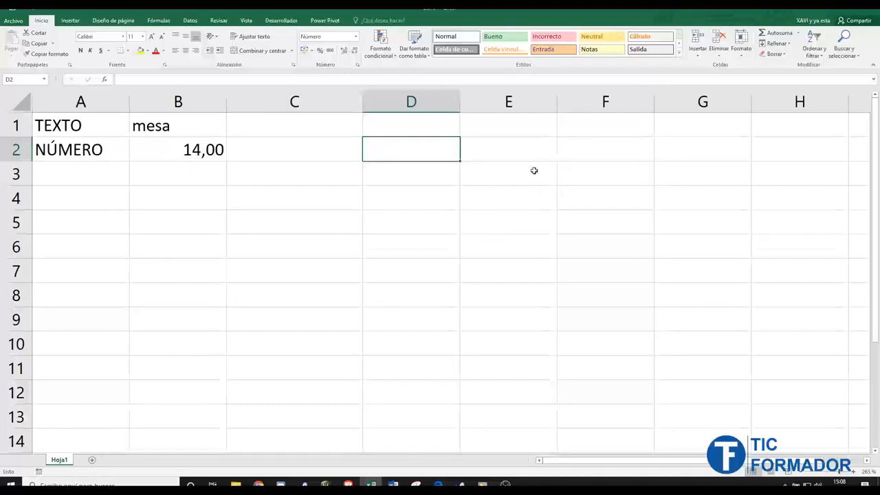
left_click(442, 182)
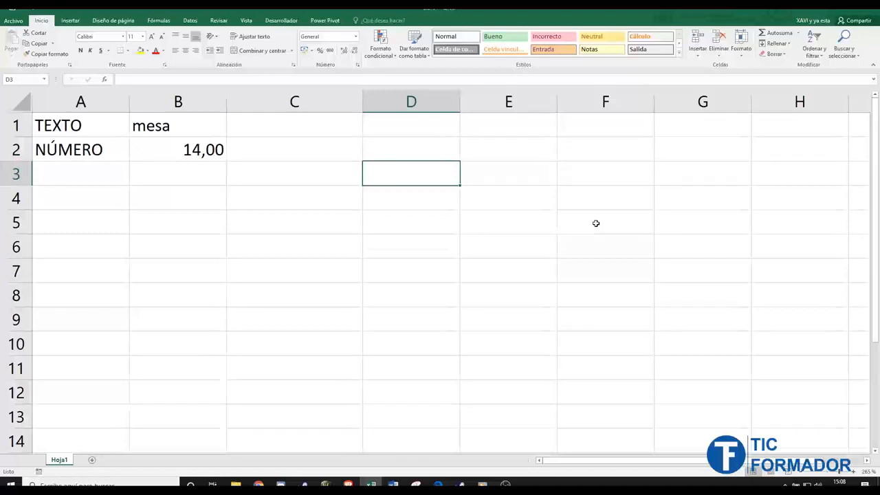
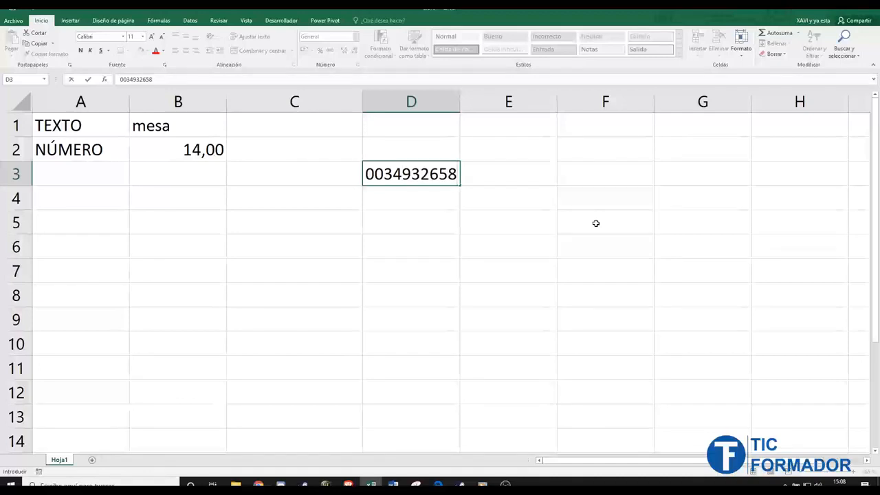
key("Return")
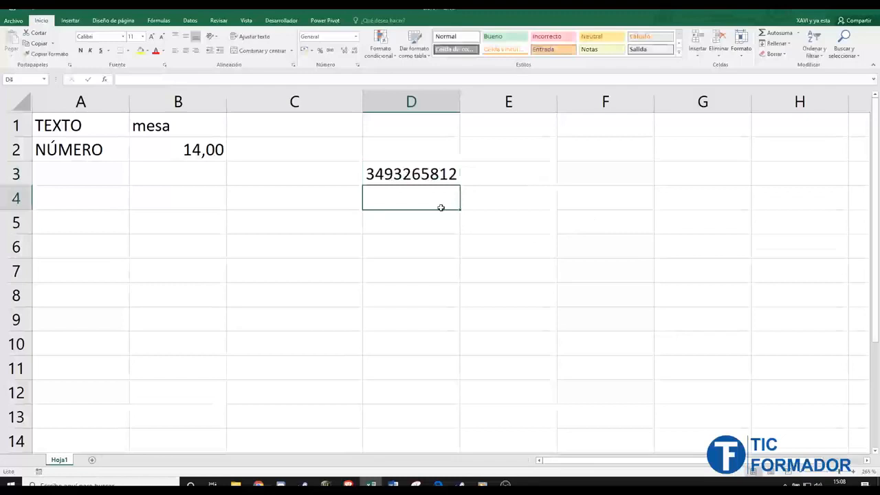
left_click(430, 180)
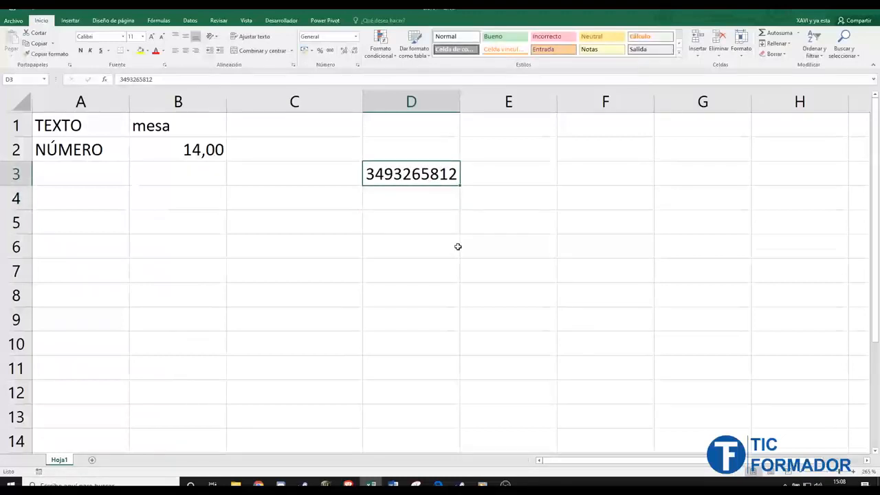
key("Delete")
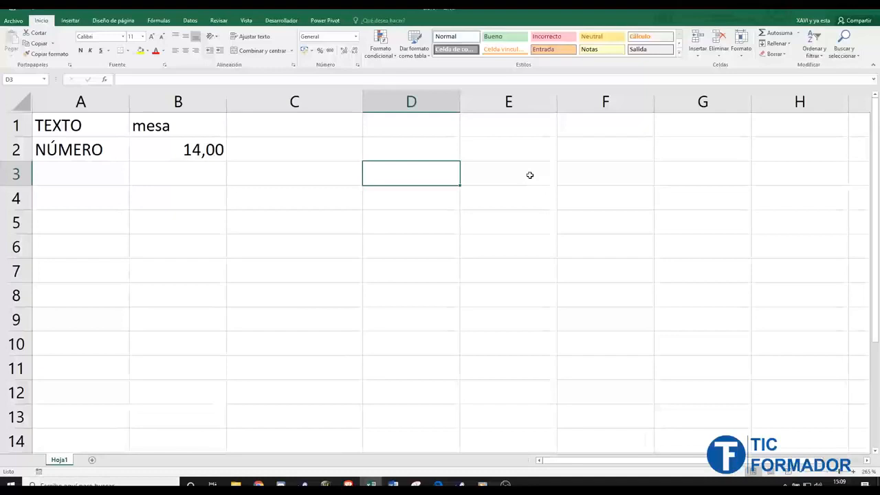
left_click(427, 103)
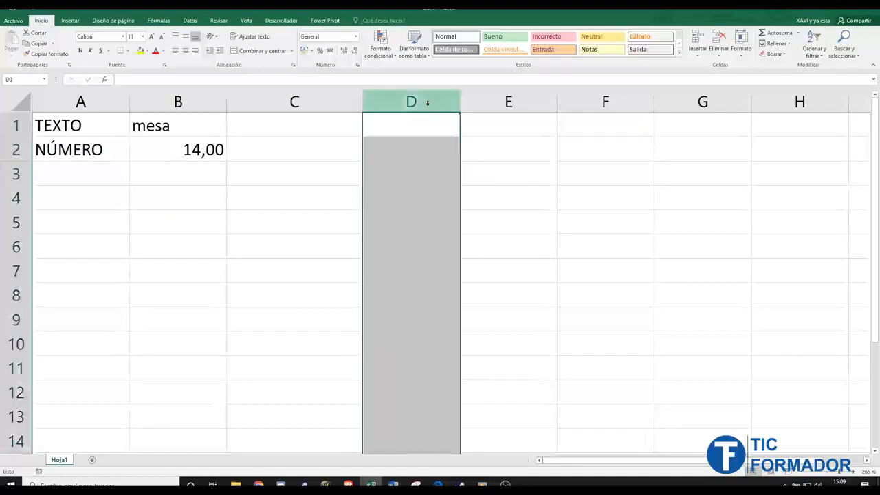
left_click(356, 38)
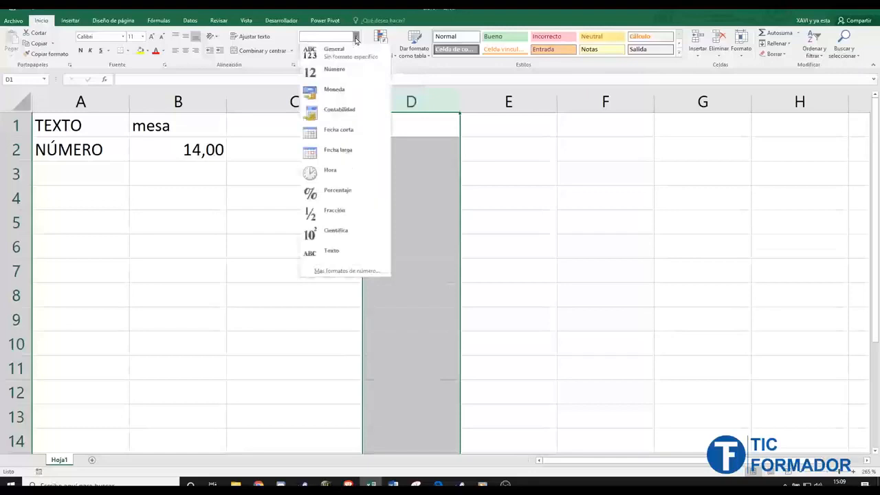
left_click(357, 253)
left_click(427, 123)
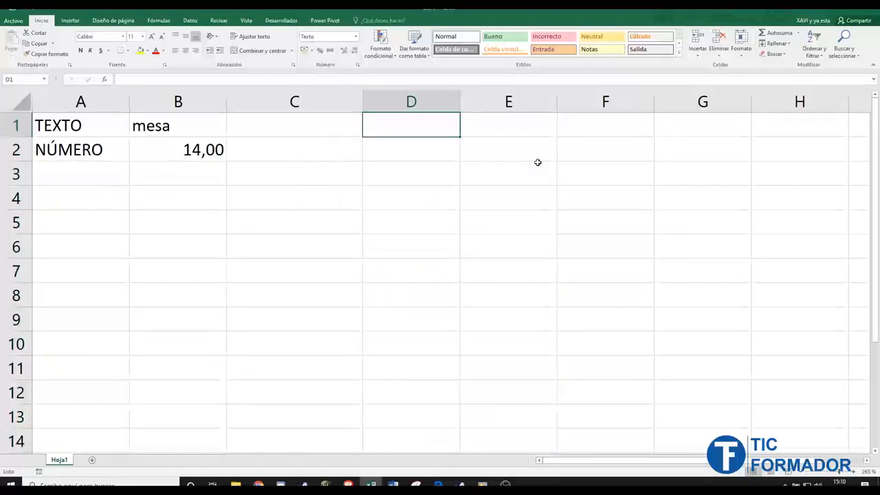
type("08080")
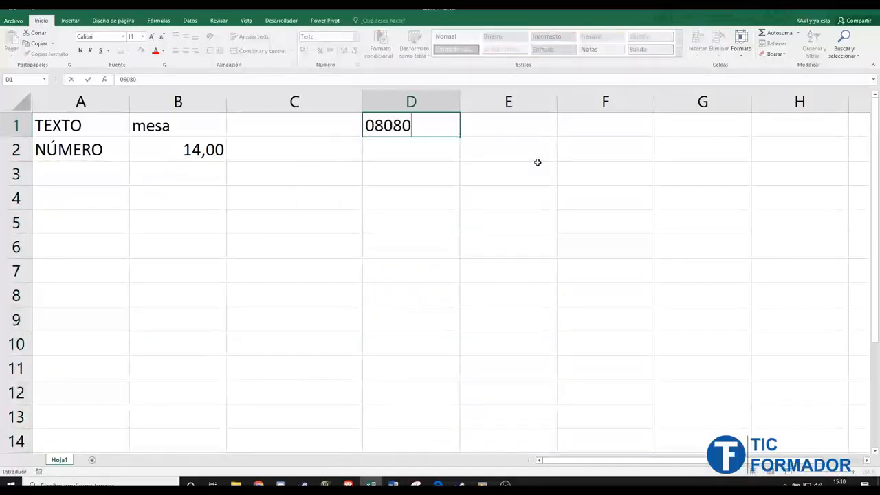
key("Return")
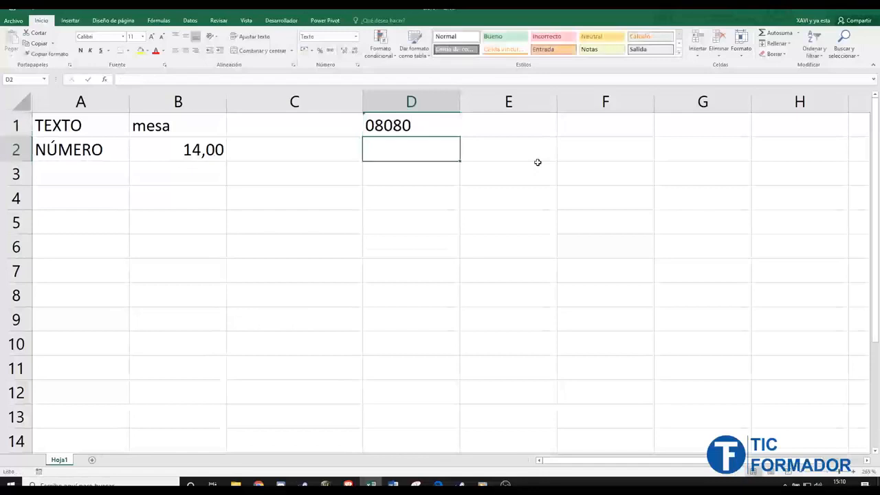
type("0354")
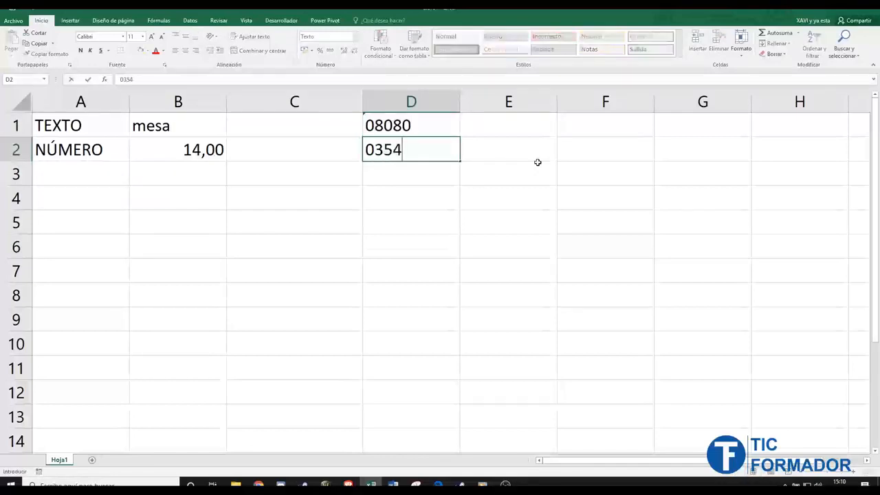
key("Return")
type("0000025")
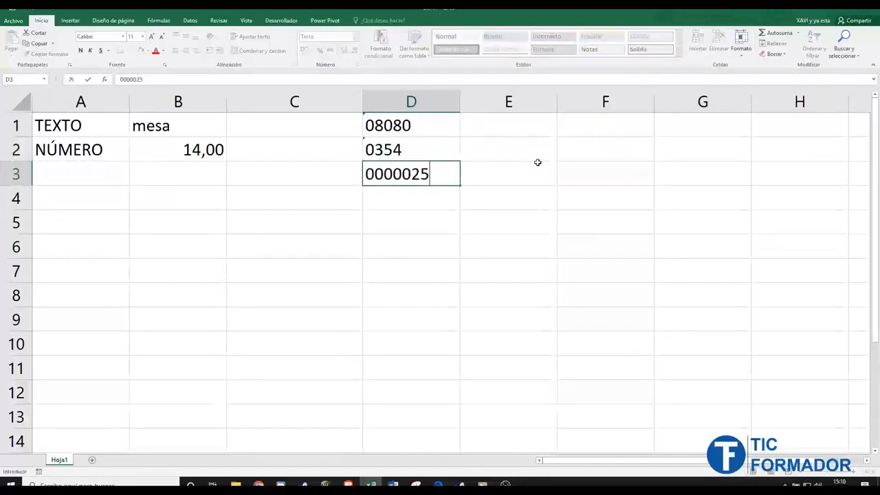
key("Return")
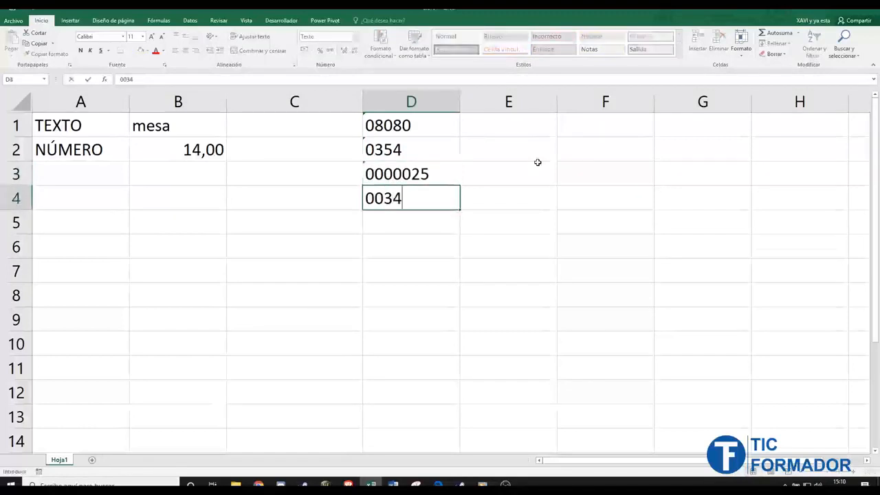
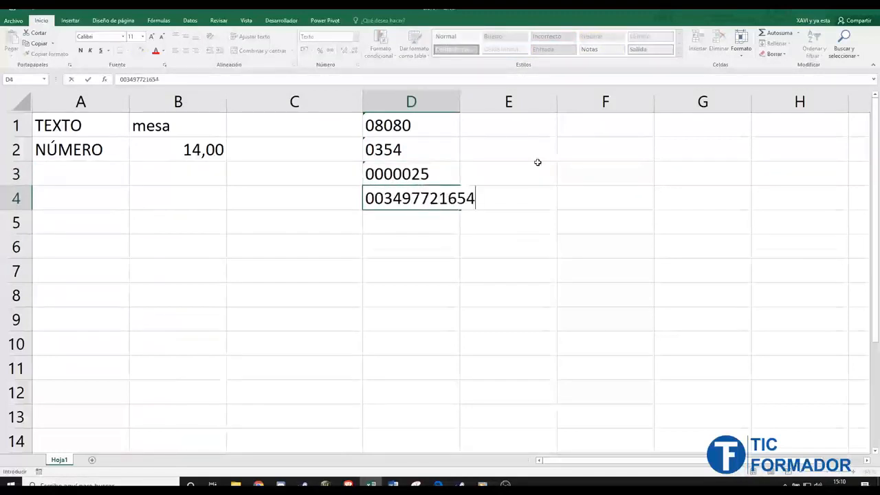
key("Return")
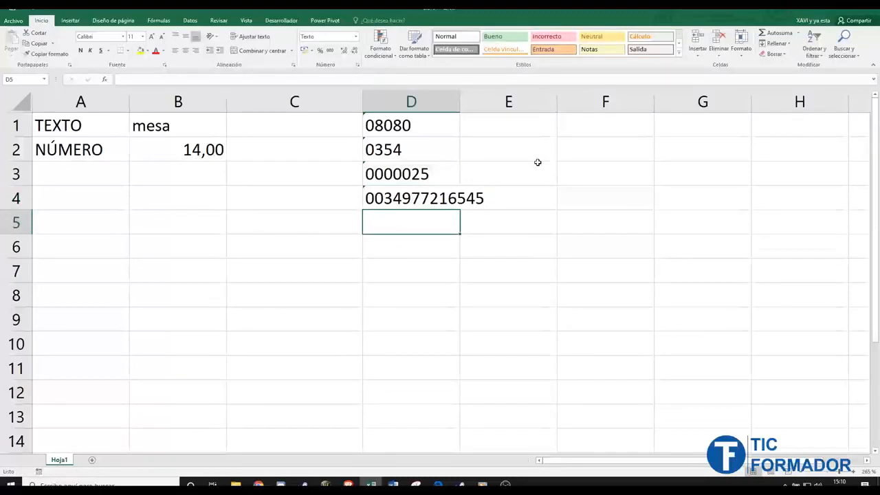
left_click(427, 101)
left_click(776, 53)
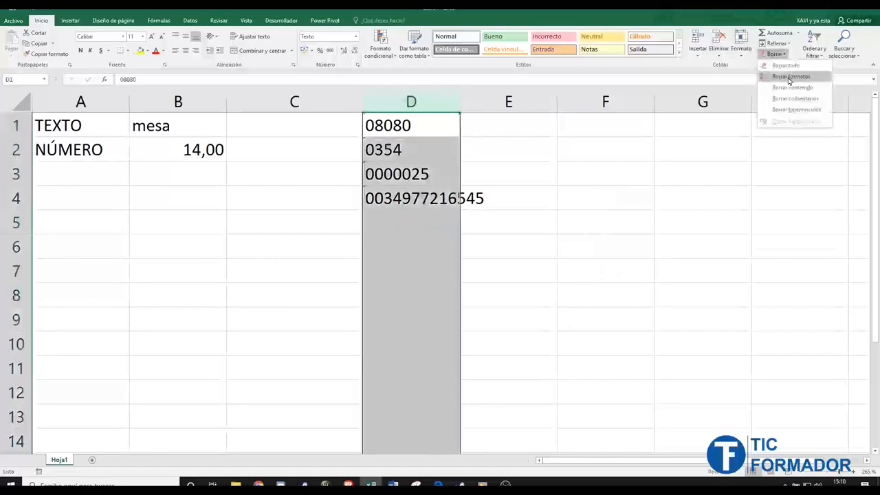
left_click(786, 66)
left_click(509, 270)
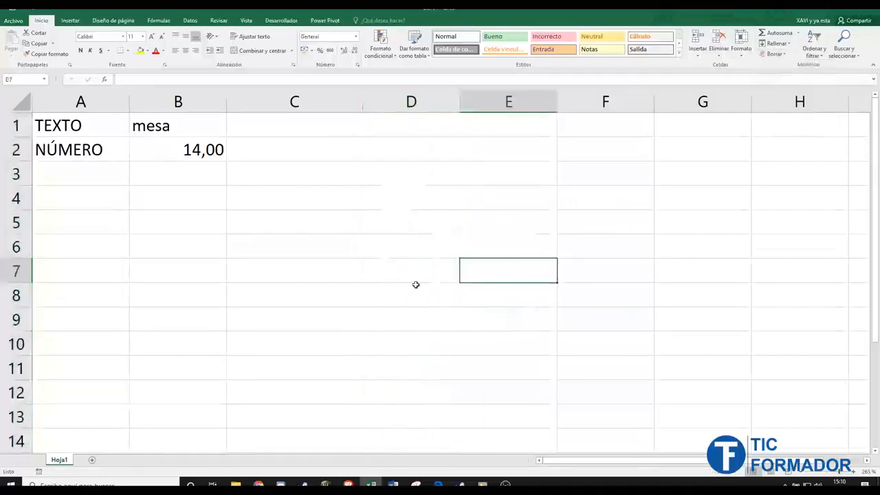
left_click(87, 176)
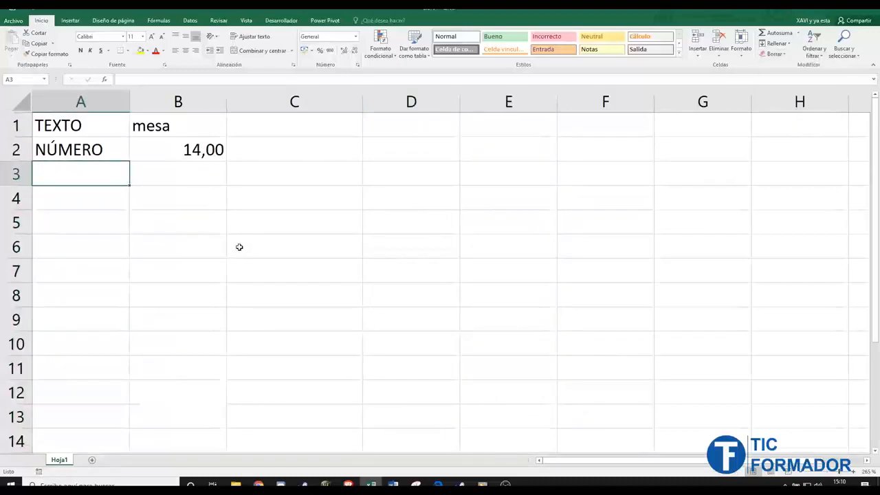
- Enter MONEDA in A3 and the value 25 in B3
type("MONEDA")
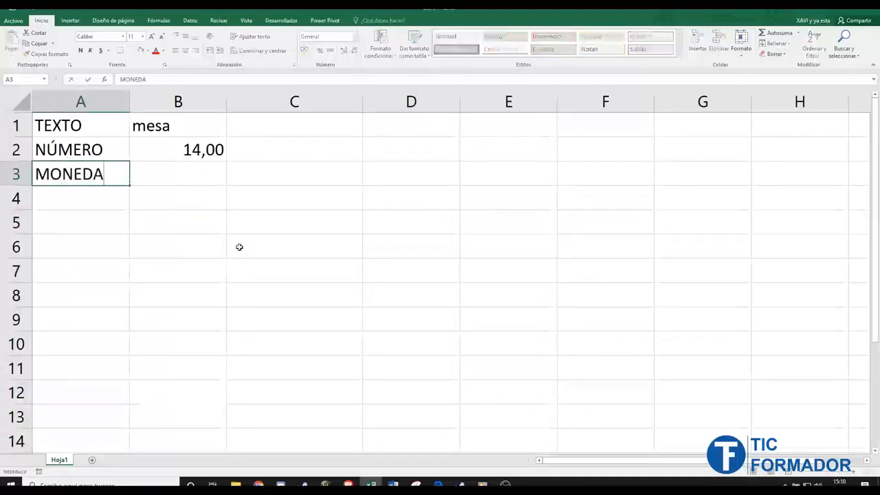
key("Tab")
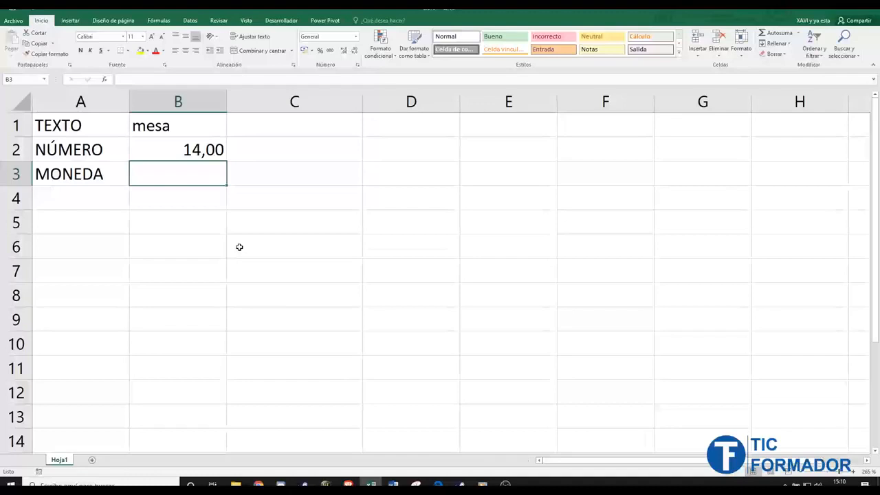
type("25")
key("Return")
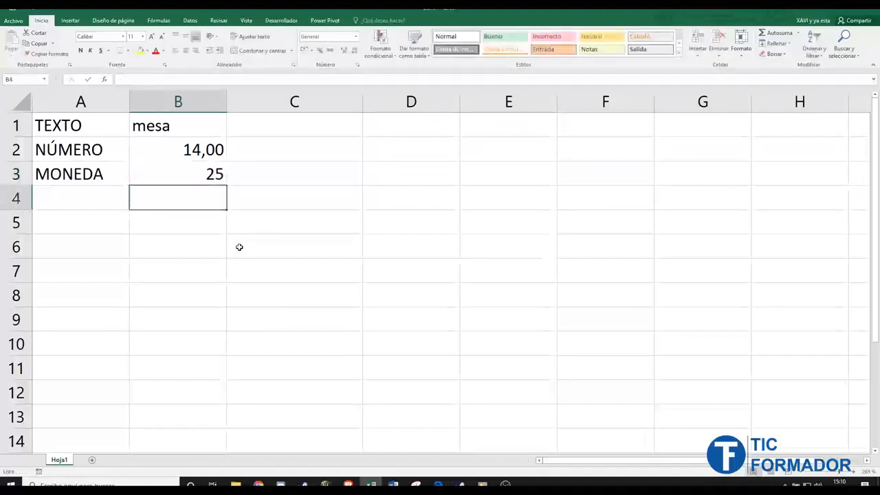
left_click(215, 174)
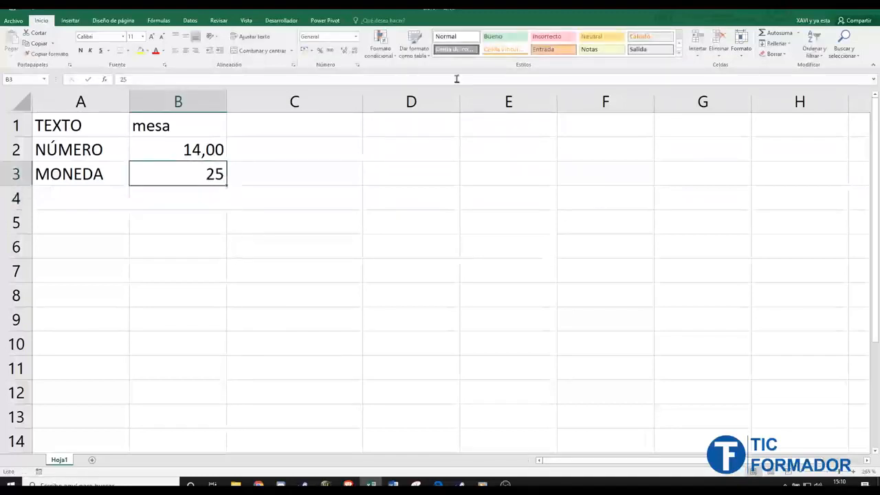
left_click(355, 40)
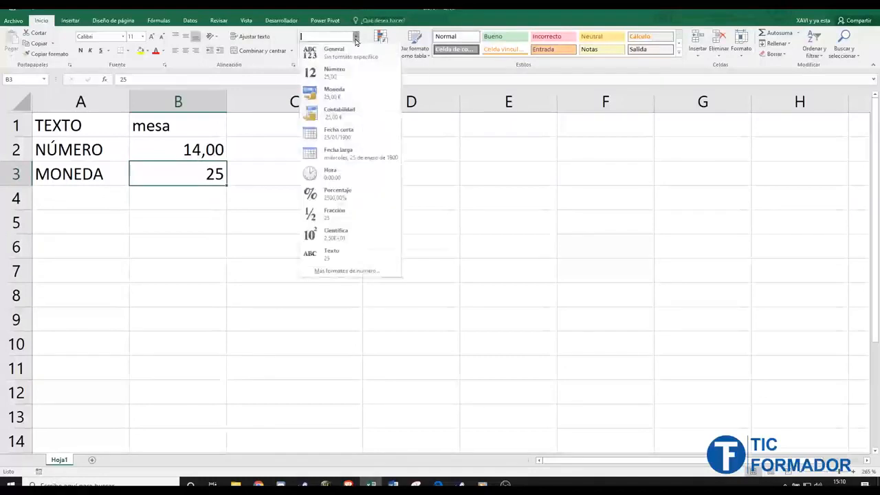
- Apply the Moneda format to B3 so the 25 shows as 25,00 €
left_click(344, 98)
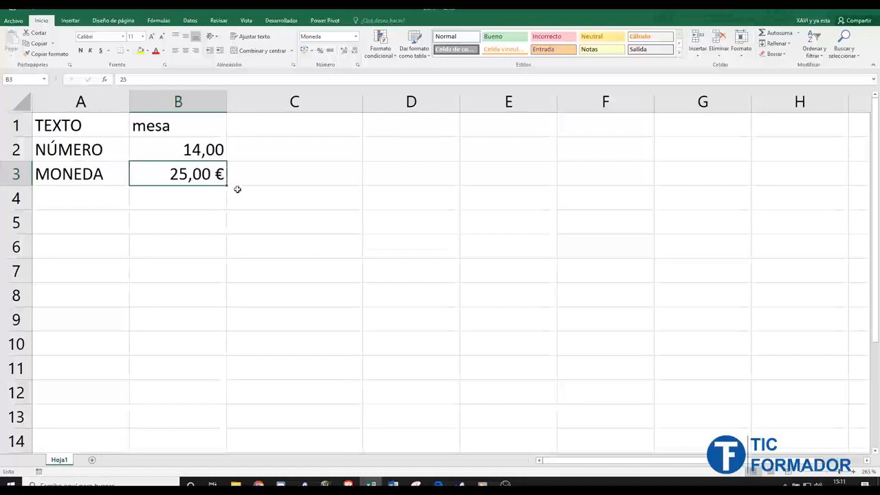
- Search Windows for 'moneda' and open 'Cambiar la presentación de la moneda' in Región settings
key("super+s")
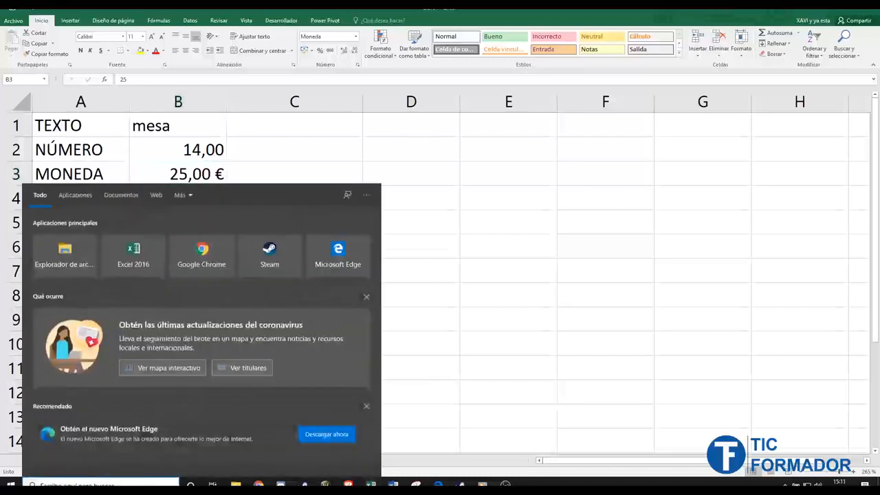
type("cambiar moneda")
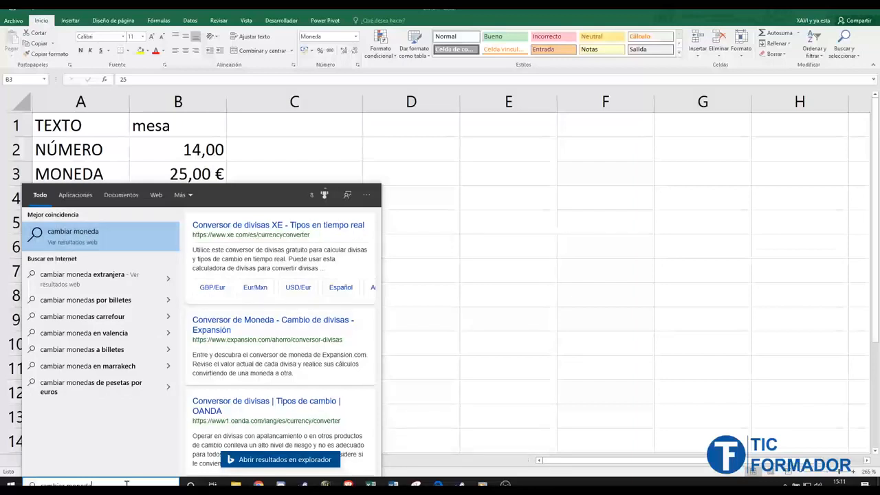
left_click_drag(127, 485, 9, 484)
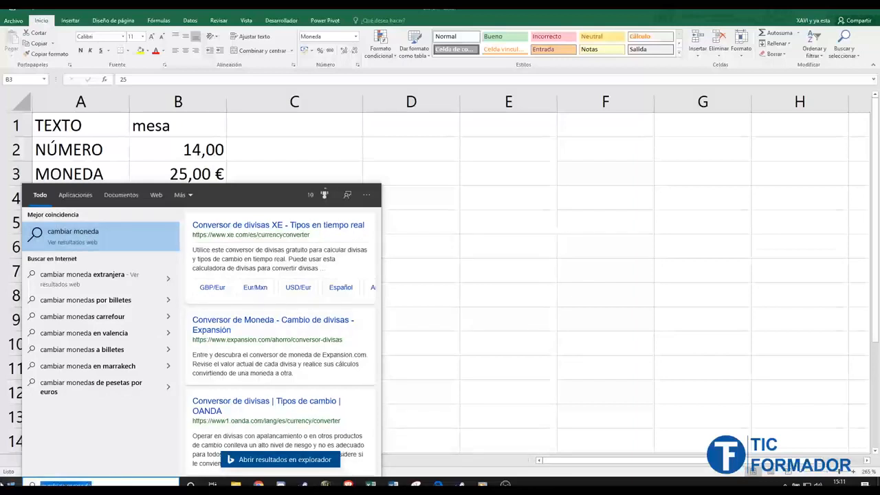
type("moneda")
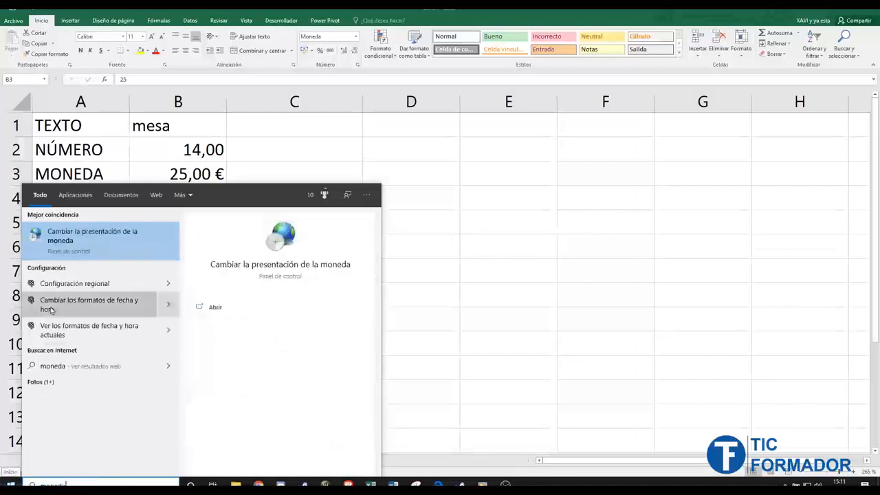
left_click(94, 236)
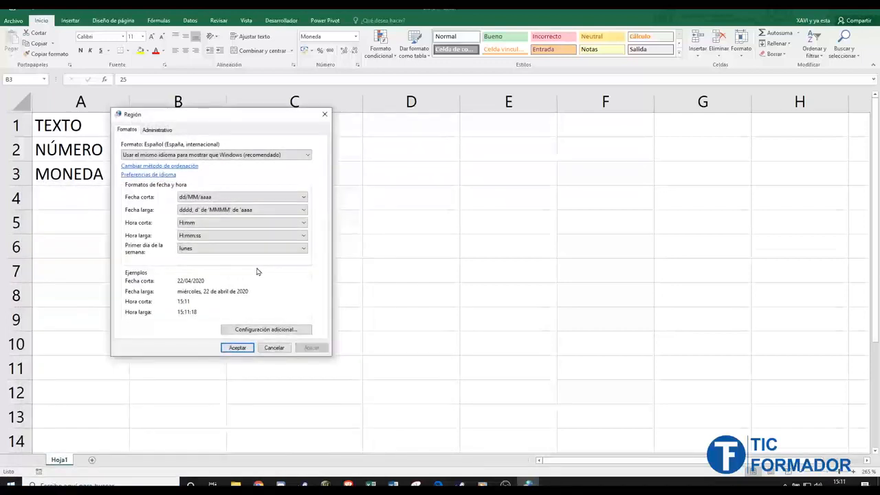
- Set the Windows currency symbol to $ in the additional region settings, so B3 shows 25,00 $
left_click(265, 328)
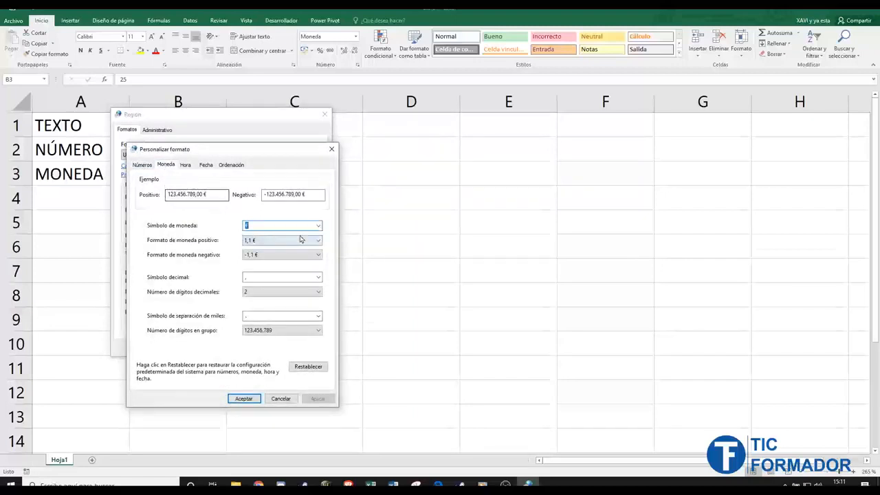
left_click(317, 225)
left_click(313, 235)
left_click(317, 399)
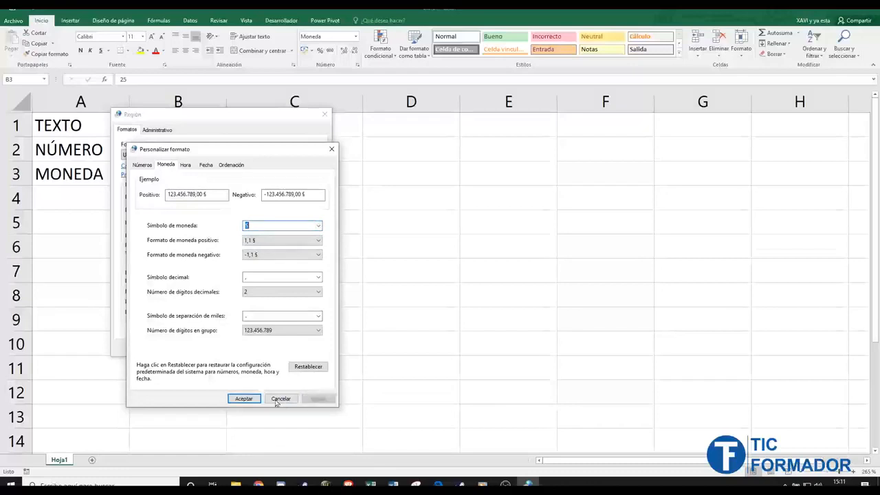
left_click(331, 148)
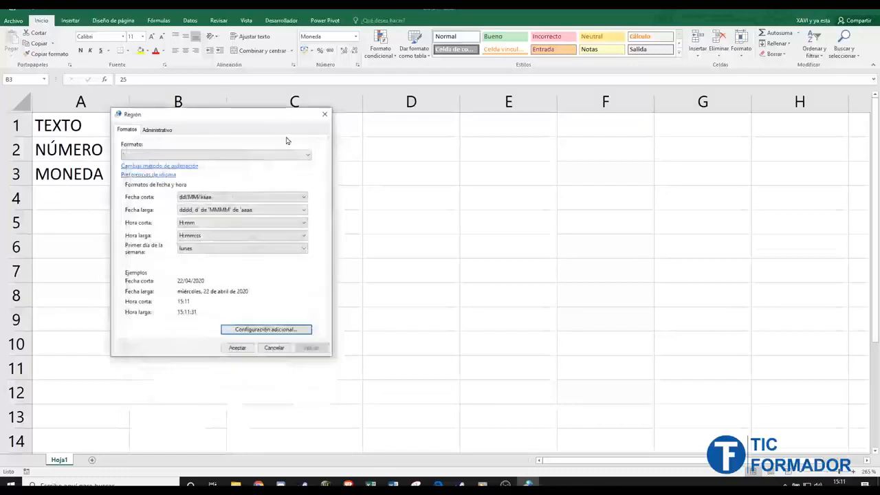
left_click_drag(278, 115, 505, 141)
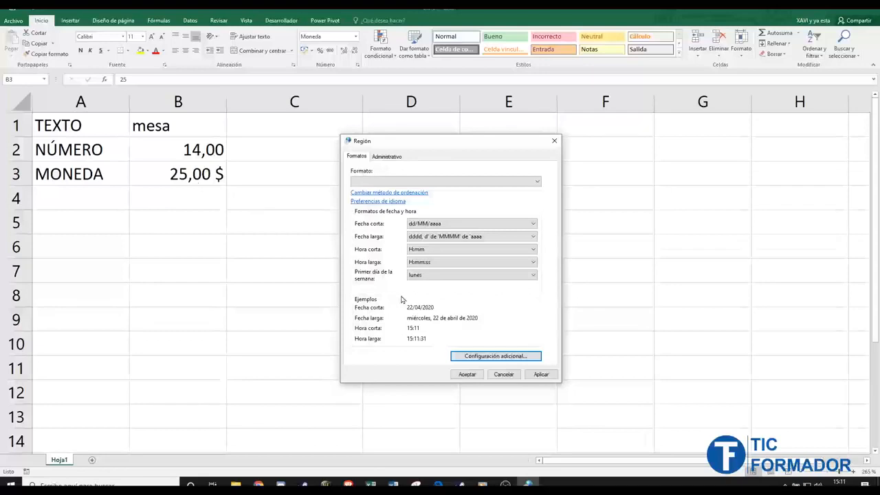
- Set the Windows currency symbol back to € and confirm both region dialogs with Aceptar
left_click(508, 356)
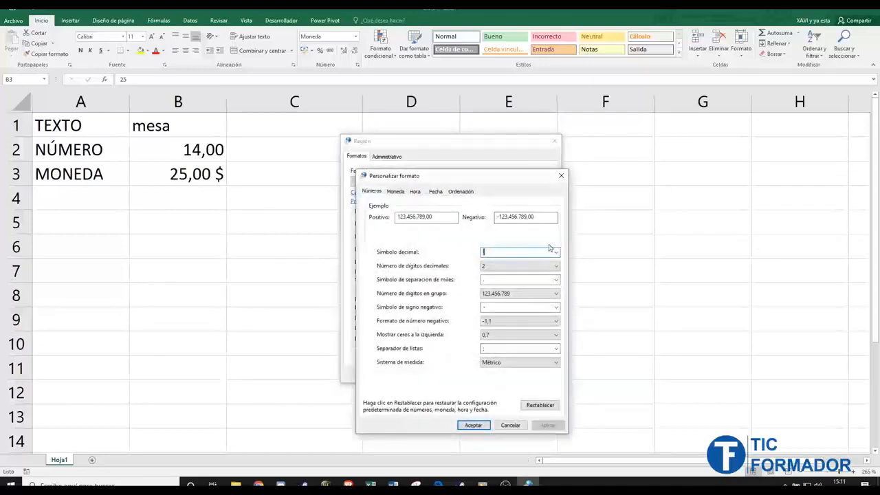
left_click(398, 191)
left_click(547, 255)
left_click(544, 265)
left_click(548, 426)
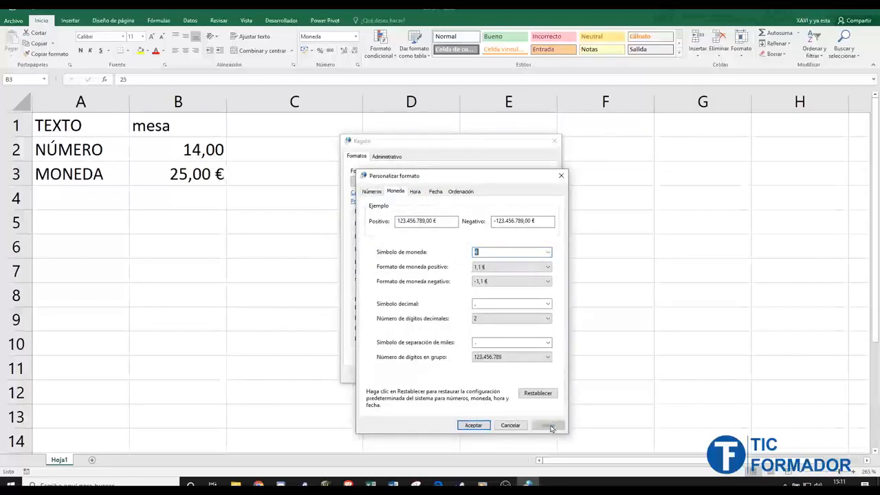
left_click(474, 424)
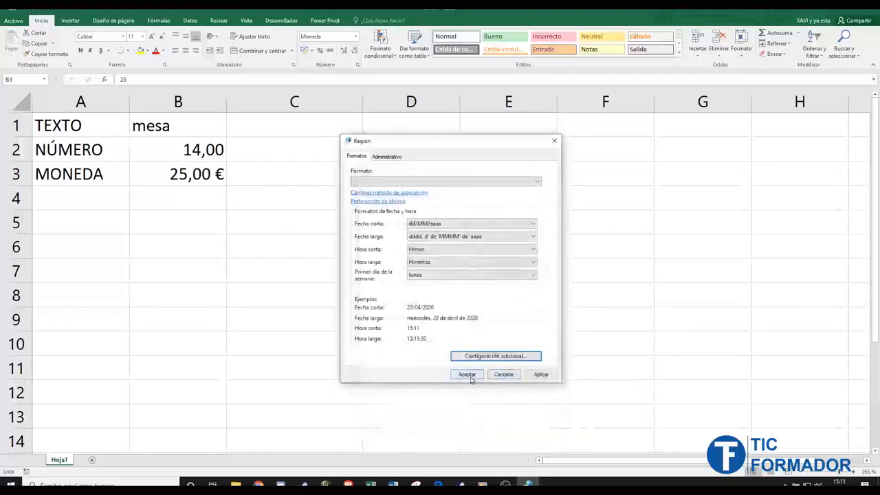
left_click(470, 376)
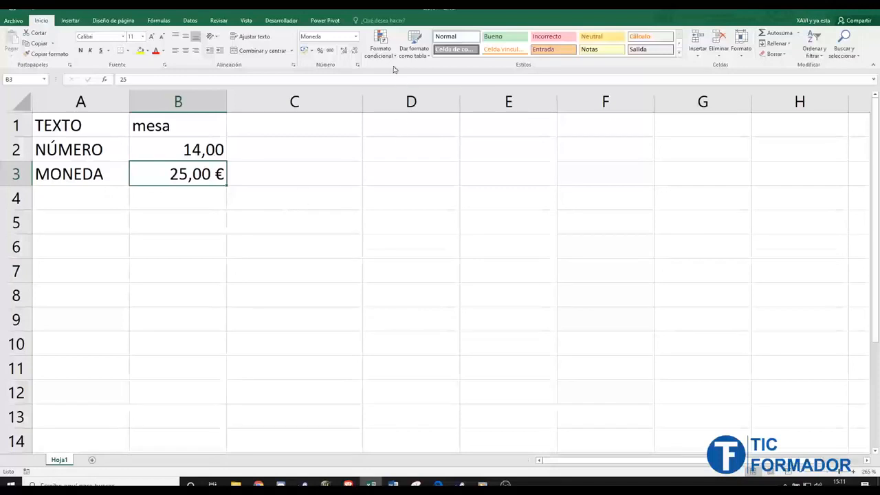
- Open Más formatos de número for B3 and try up to 5 decimal places, ending at 2
left_click(355, 35)
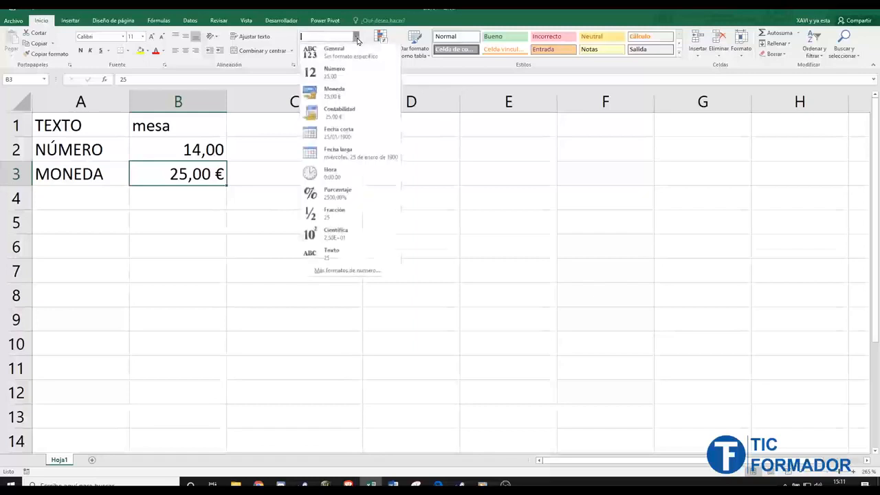
left_click(337, 272)
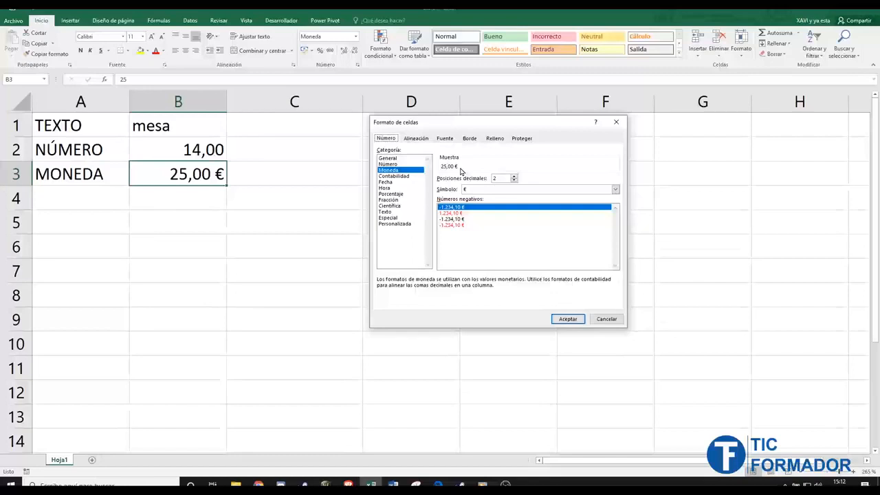
left_click(514, 176)
left_click(514, 177)
left_click(514, 177)
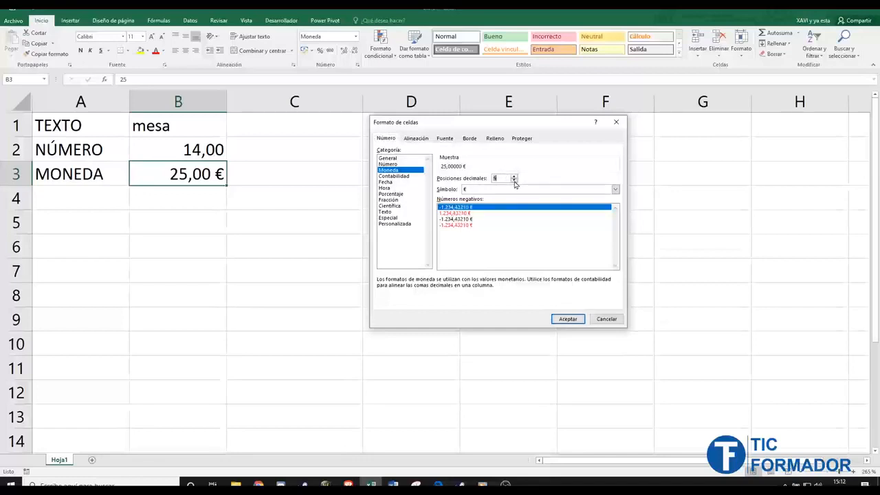
left_click(514, 181)
left_click(514, 181)
left_click(513, 181)
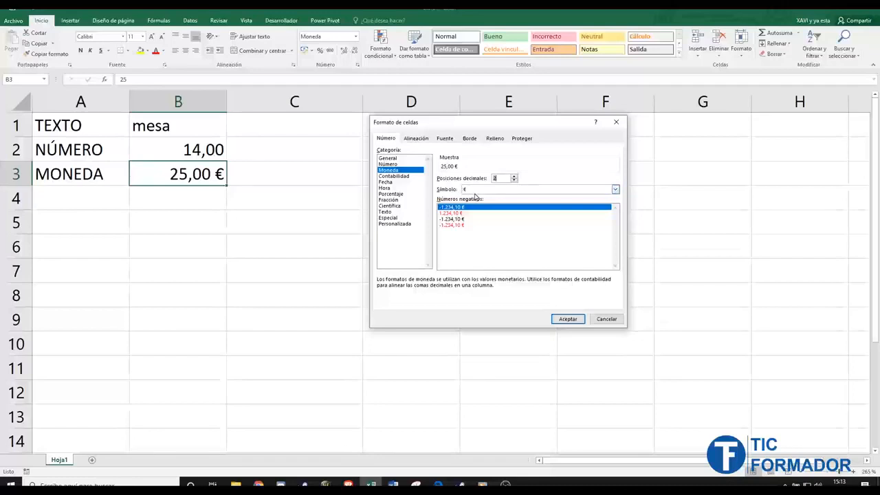
- Choose the Euro (123 €) option from the currency symbol list
left_click(616, 191)
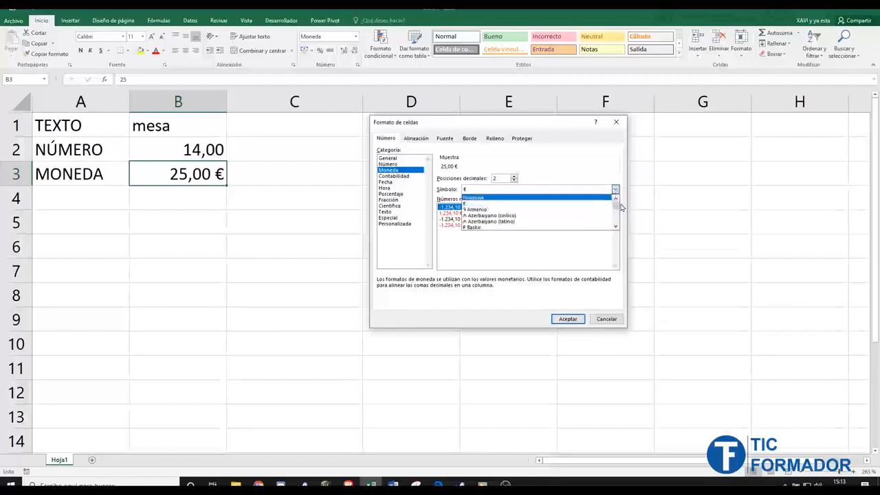
left_click_drag(616, 230, 617, 229)
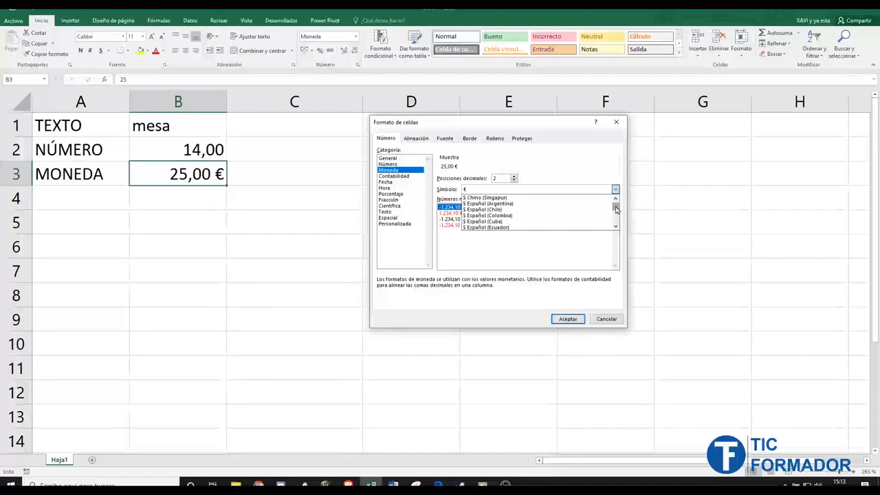
left_click_drag(616, 209, 616, 199)
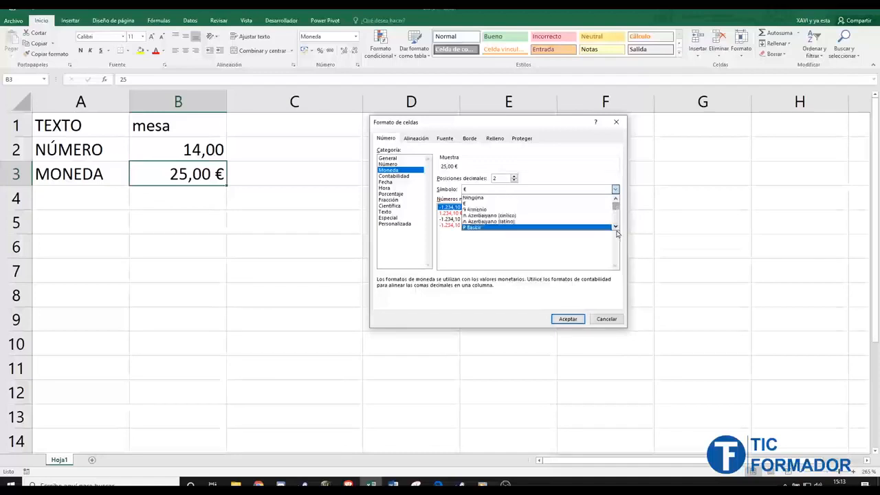
left_click_drag(616, 230, 617, 196)
left_click_drag(617, 228, 617, 229)
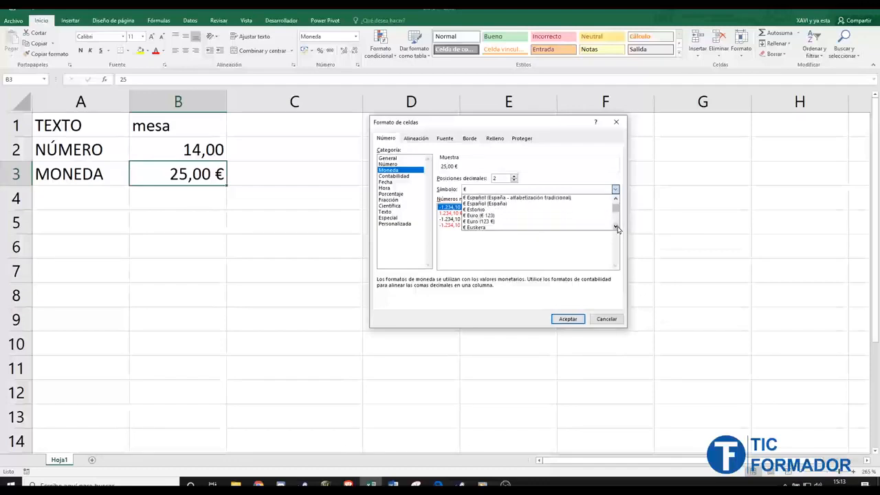
left_click(530, 223)
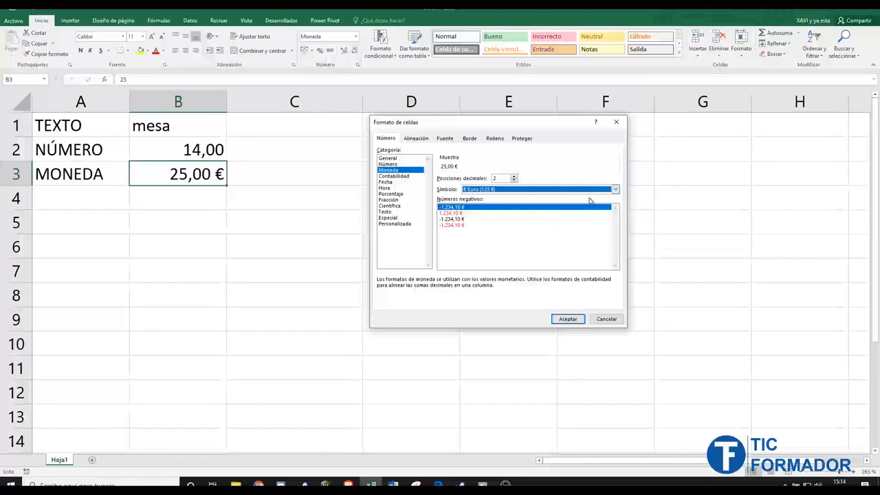
- Try the euro sign before and after the amount, keep it after, and confirm with Aceptar
left_click(616, 190)
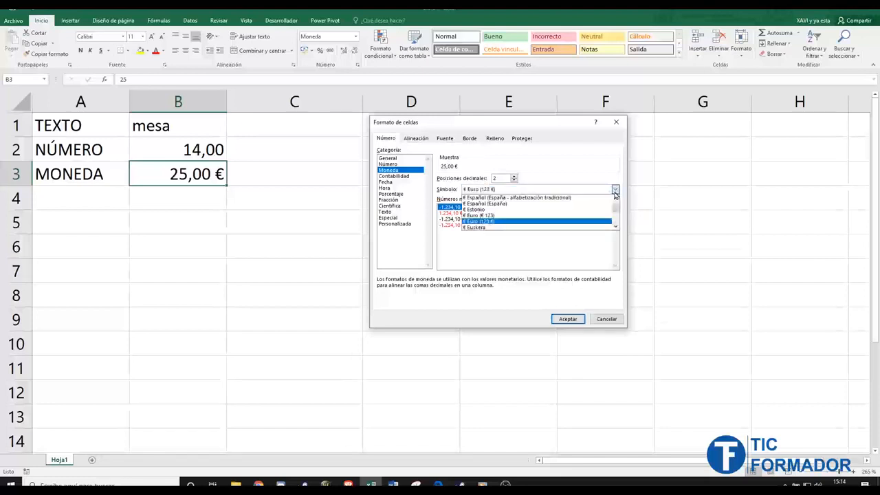
left_click(557, 217)
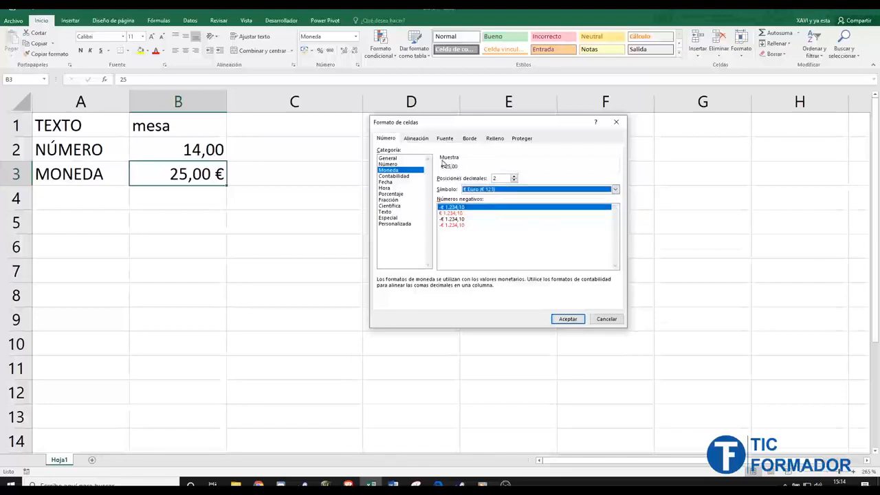
left_click(615, 190)
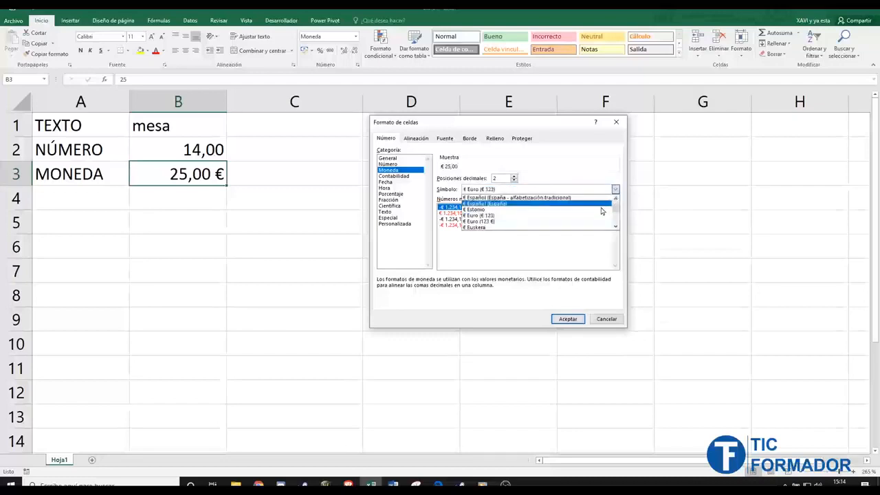
left_click(572, 222)
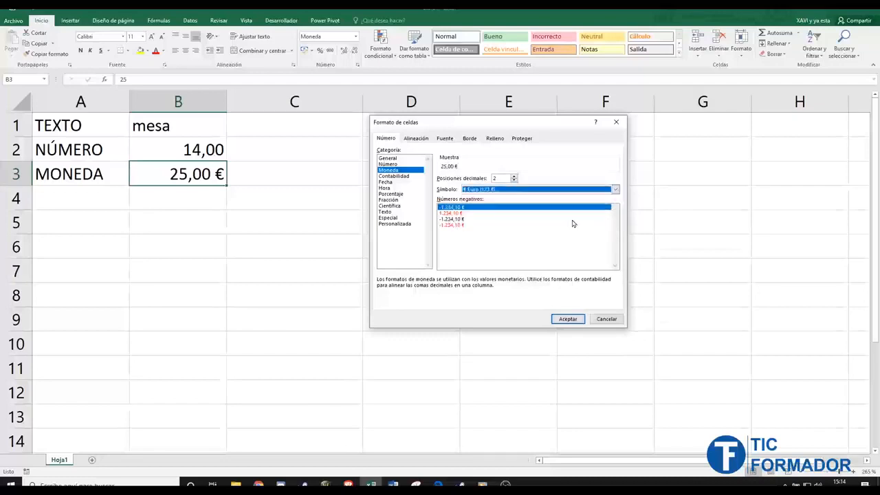
left_click(616, 190)
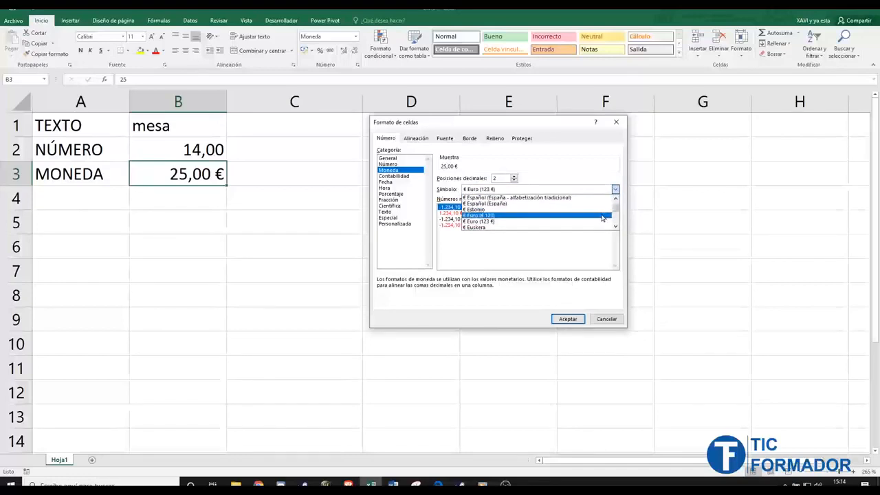
left_click(603, 215)
left_click(615, 189)
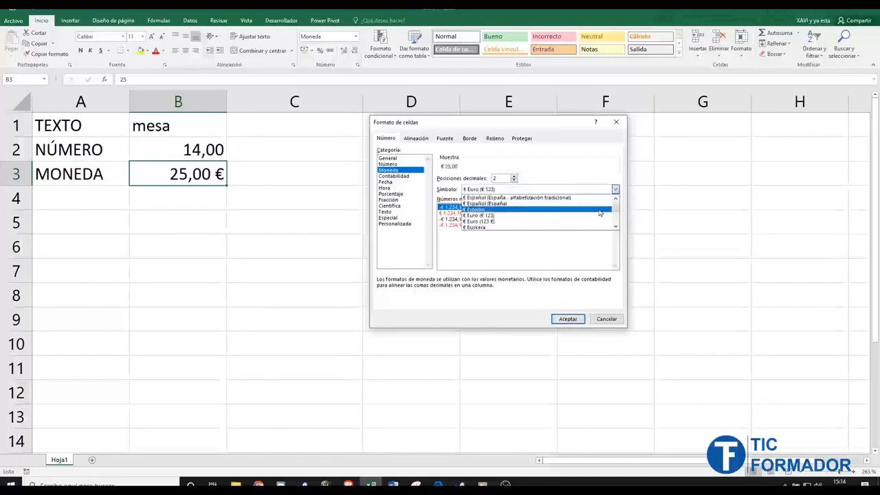
left_click(599, 224)
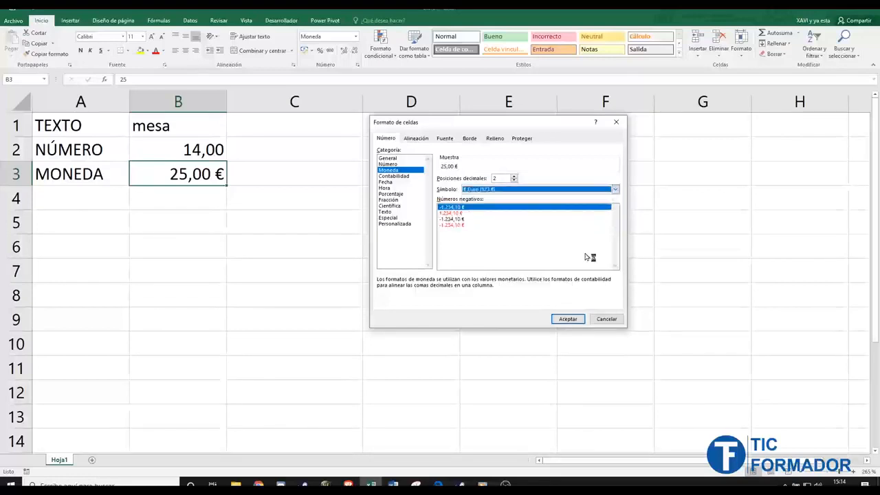
left_click(568, 320)
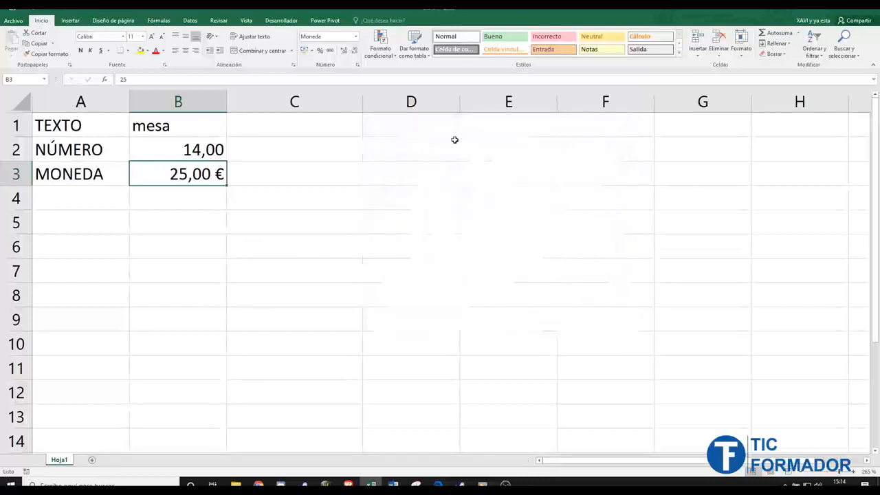
- Give D1 the Moneda format and D2 the Contabilidad format
left_click(448, 128)
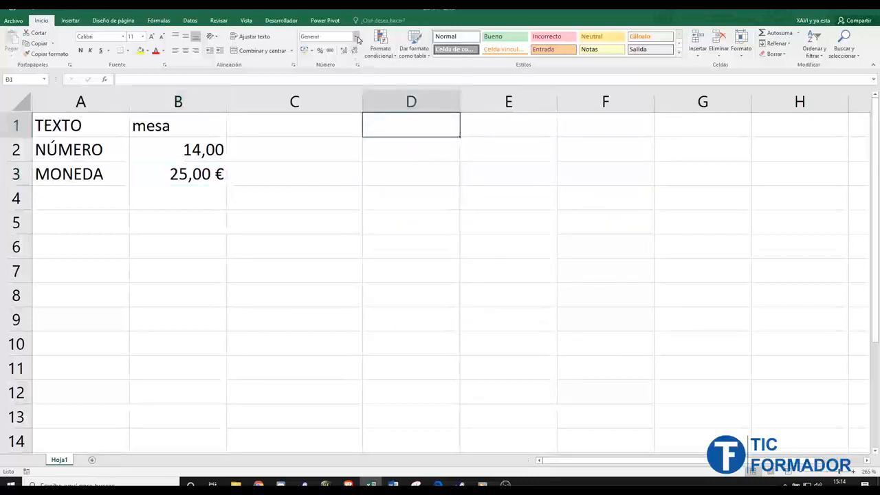
left_click(355, 38)
left_click(354, 90)
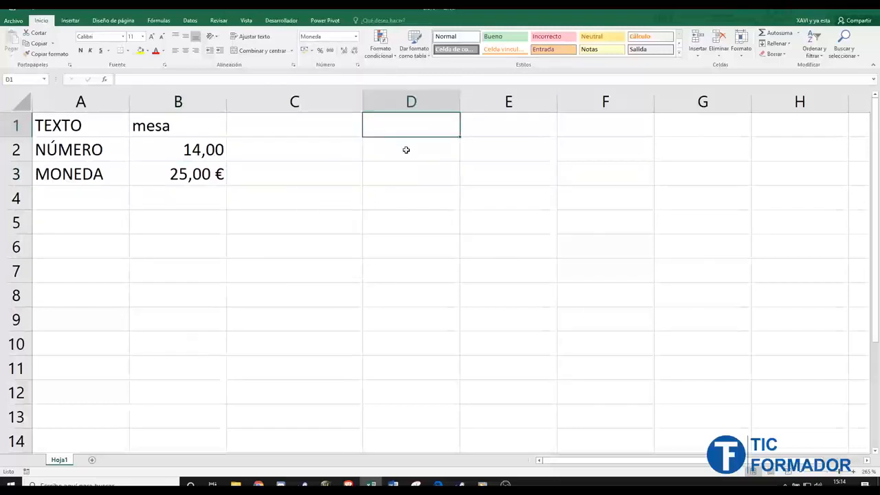
left_click(406, 149)
left_click(355, 37)
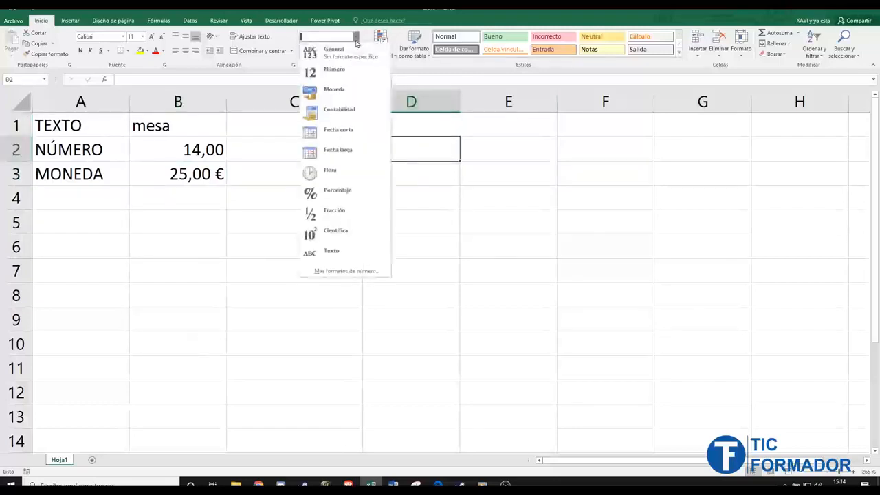
left_click(340, 110)
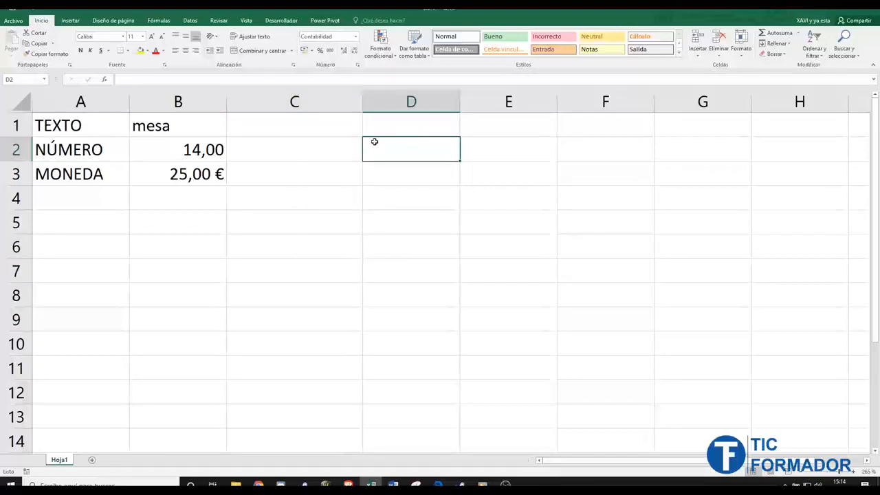
- Enter 25 in D1 and D2 so both display 25,00 €
left_click(407, 124)
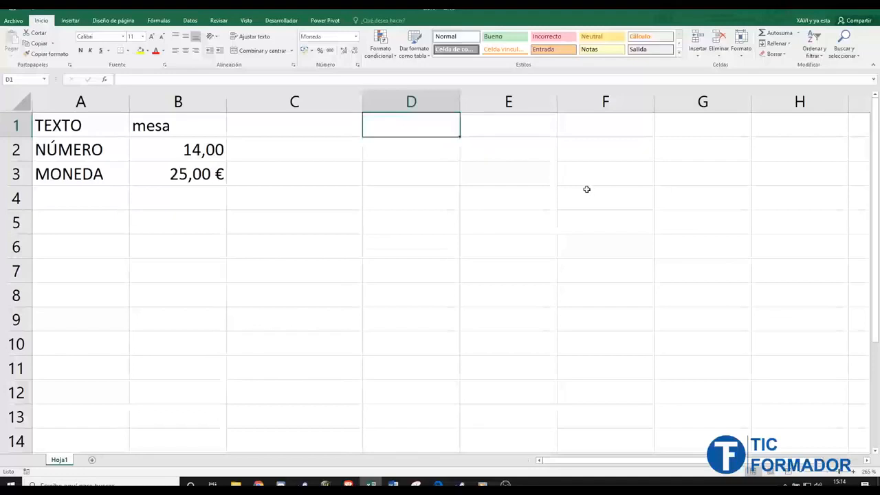
type("25")
key("Return")
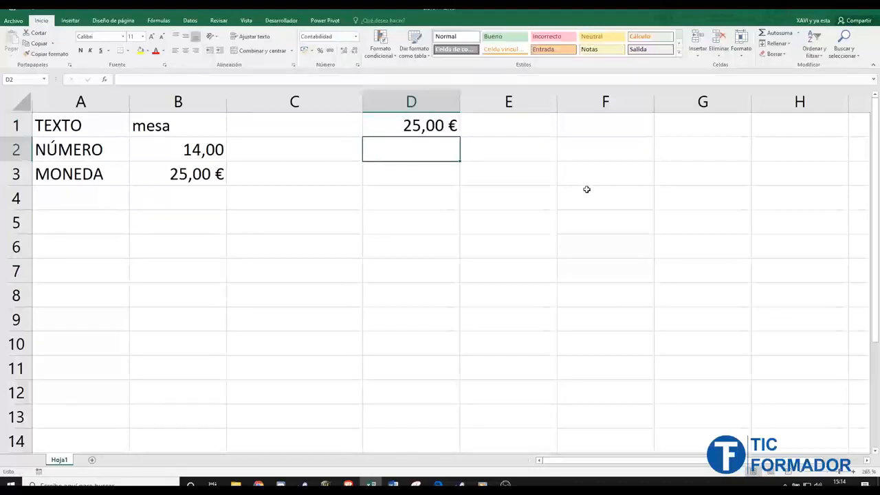
key("F2")
key("Return")
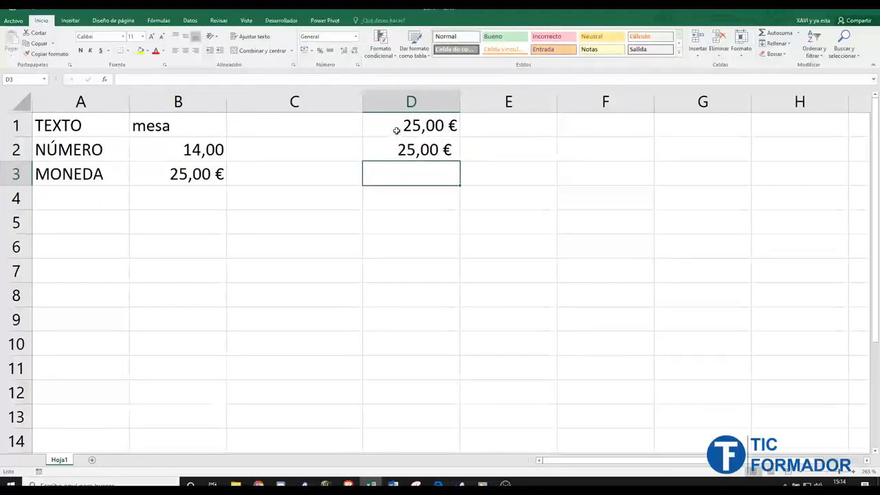
- Enter -3 in both D1 and D2 to compare negative currency and accounting display
left_click(397, 134)
type("-3")
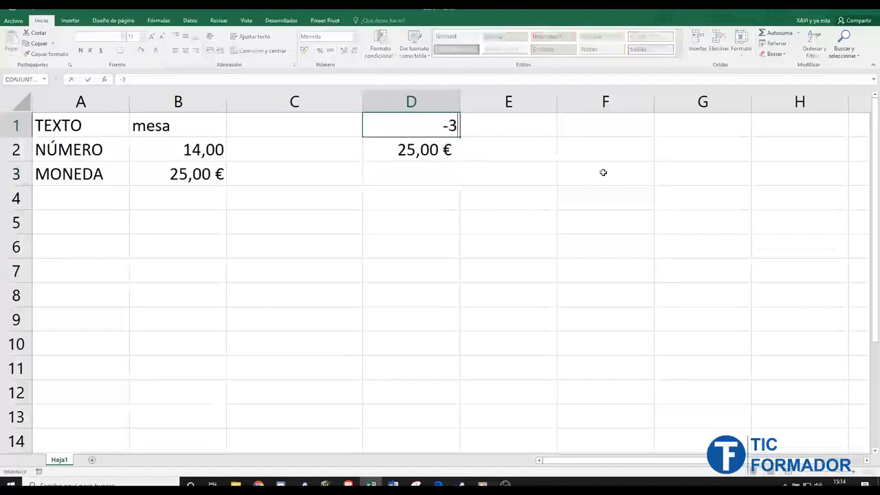
key("Return")
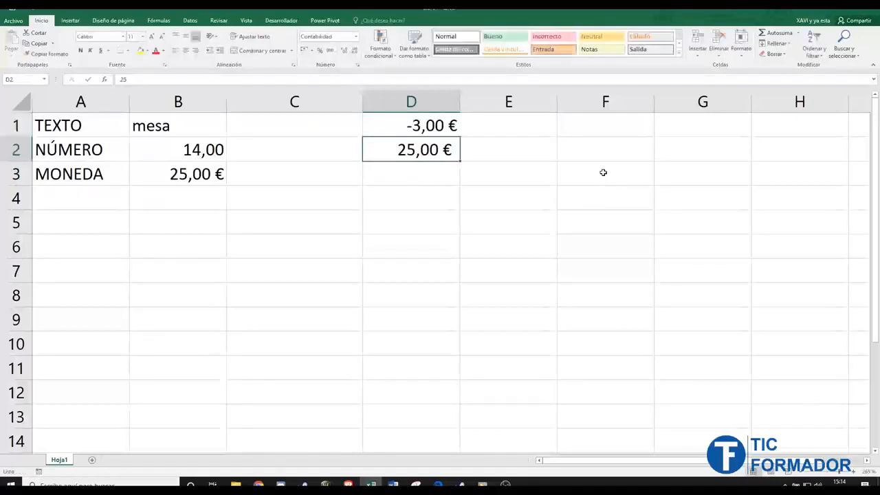
type("-3")
key("Return")
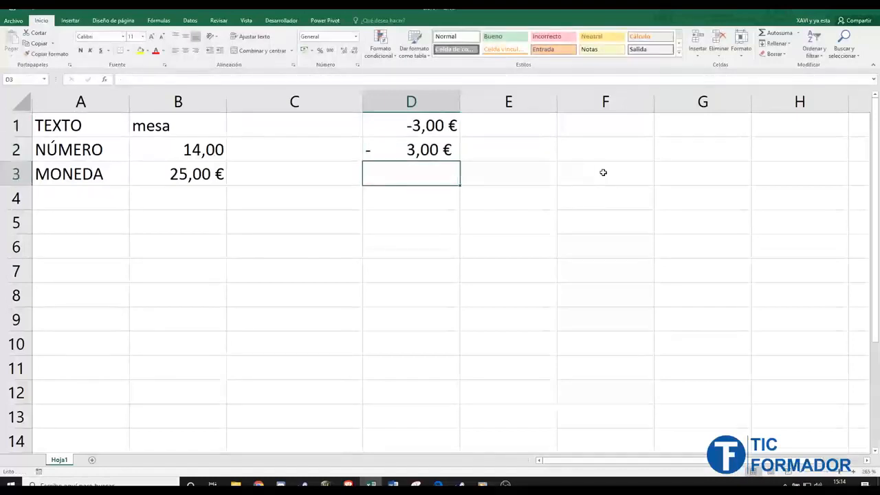
- Overwrite D1 and D2 with 0, showing 0,00 € and an accounting dash
left_click(396, 129)
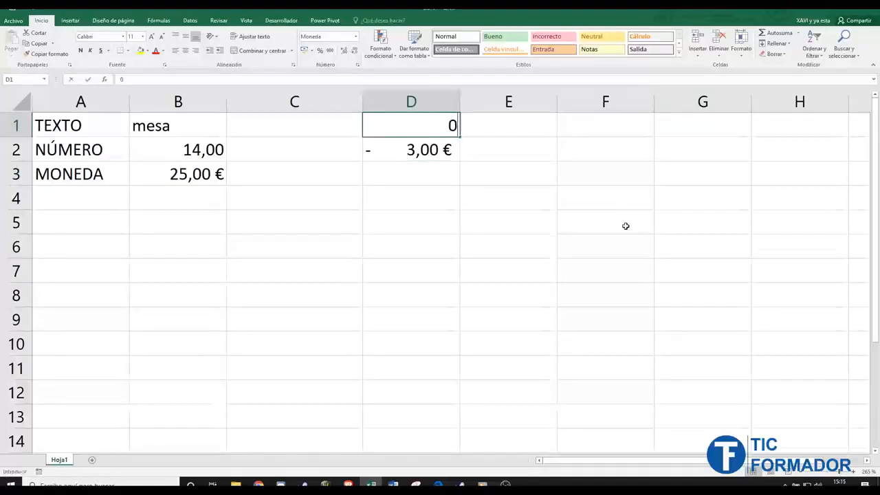
type("0")
key("Return")
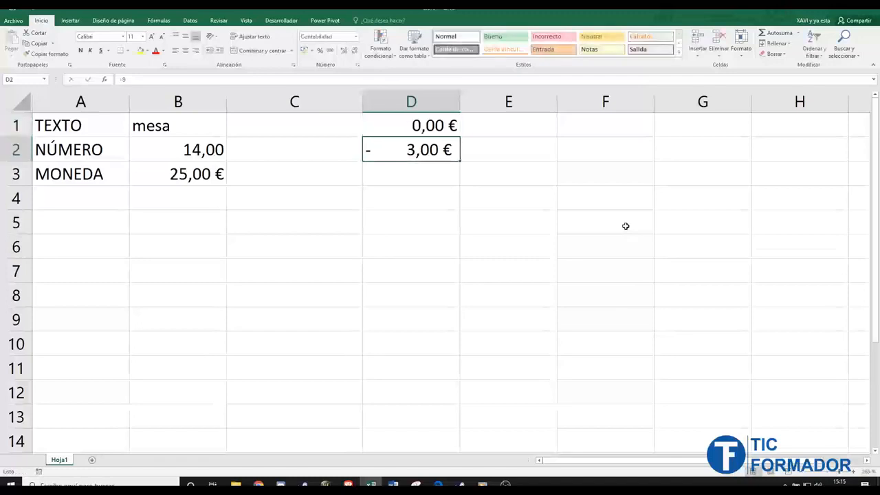
type("0")
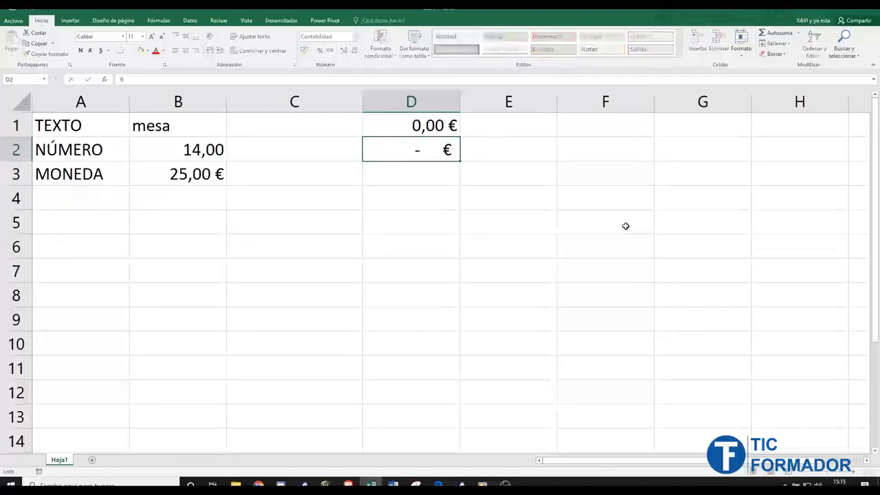
key("Return")
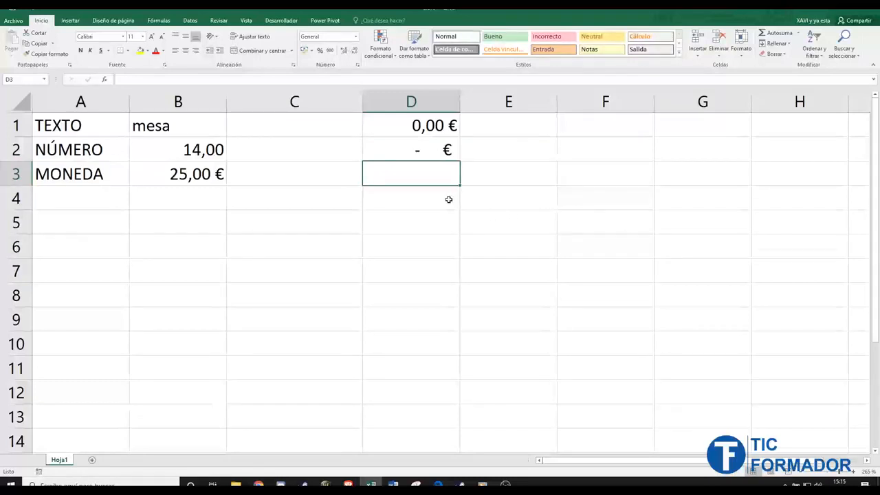
- Enter 3 in E1 and apply the accounting format so it reads 3,00 €
left_click(538, 124)
type("3")
key("Return")
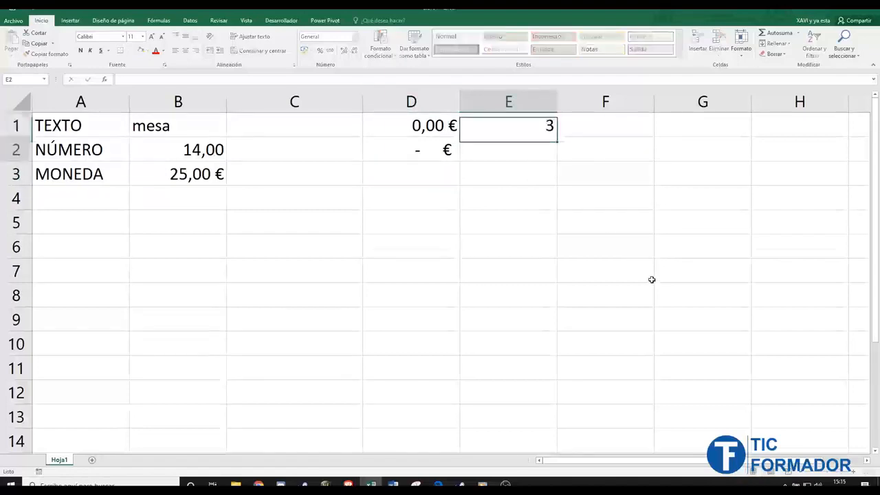
key("Up")
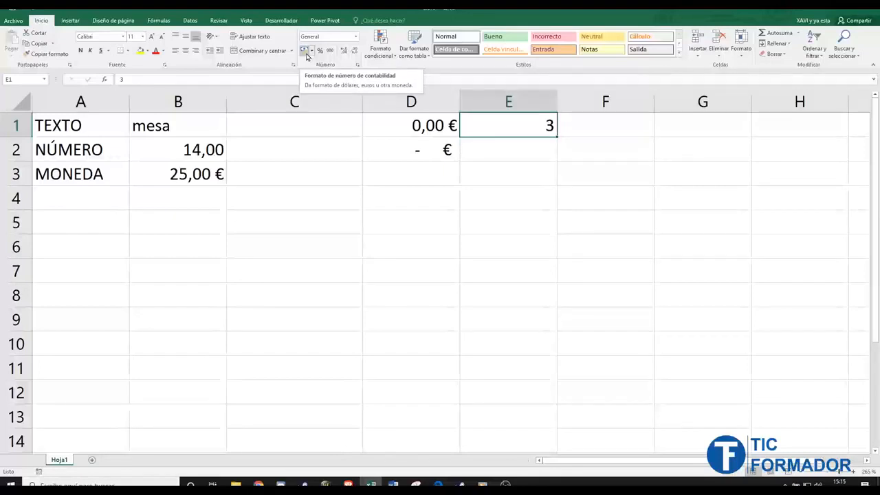
left_click(305, 52)
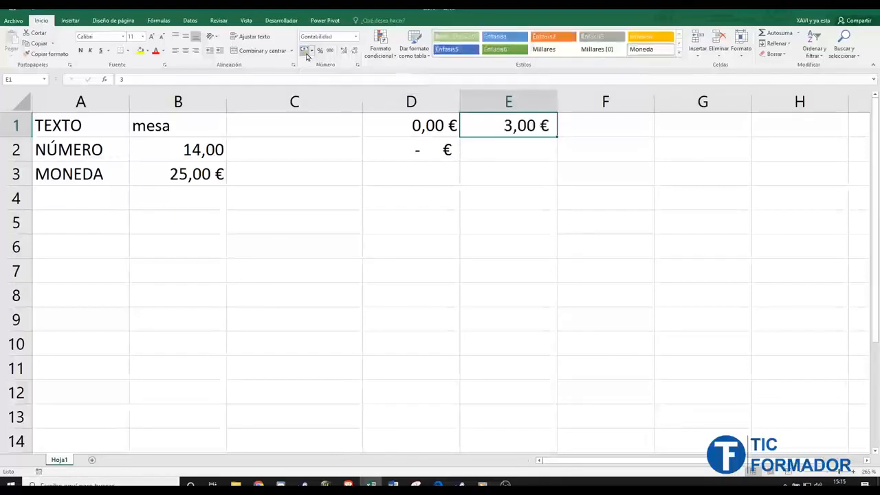
left_click(311, 52)
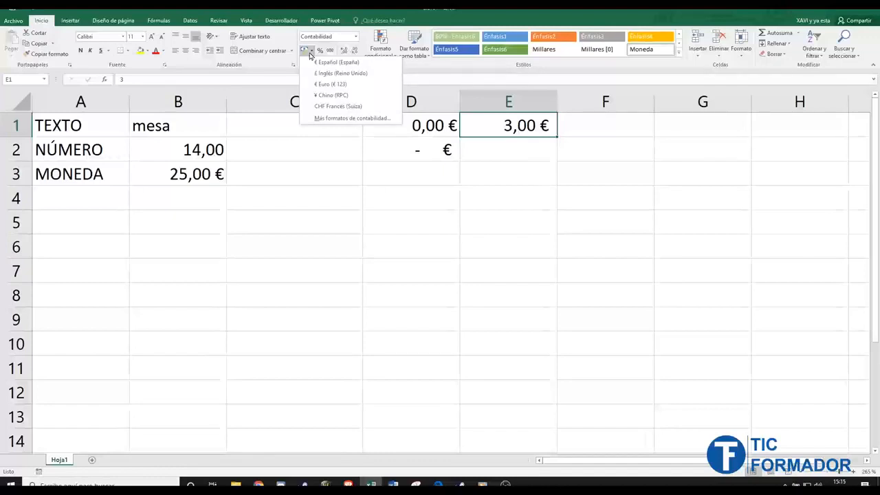
left_click(429, 124)
- Clear all contents and formats from the test cells D1:E2
left_click_drag(429, 124, 555, 142)
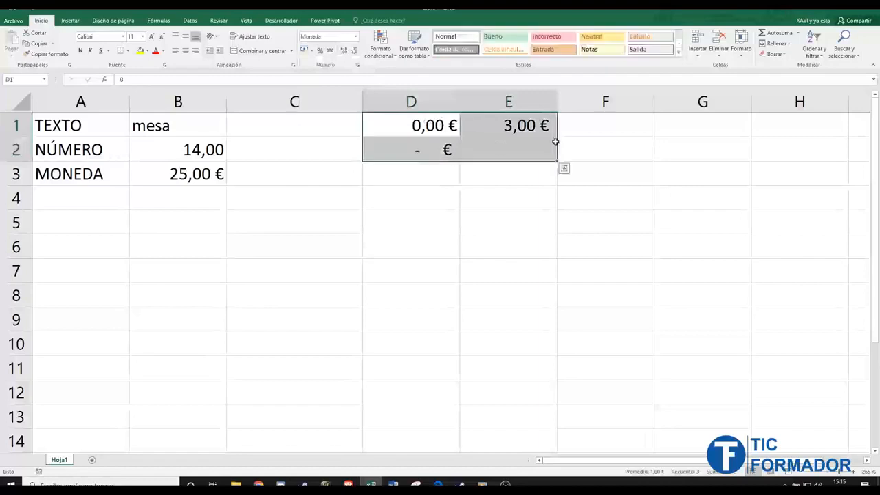
left_click(774, 54)
left_click(783, 67)
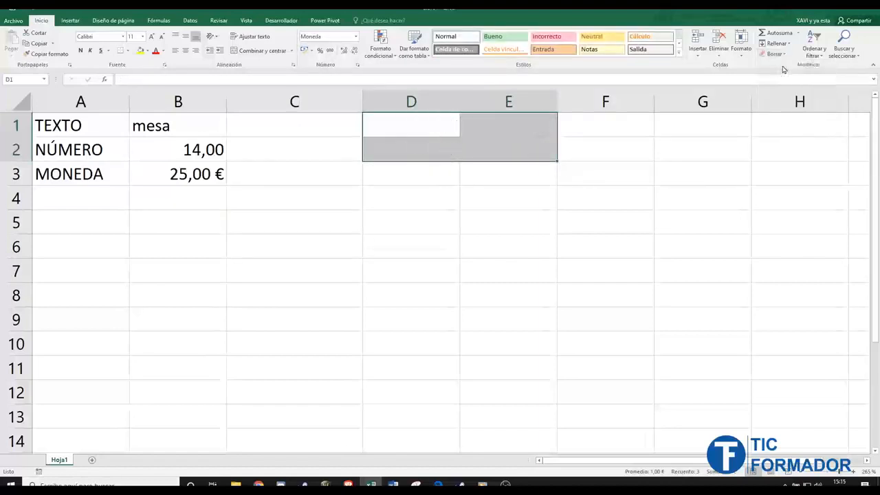
left_click(436, 264)
- Enter the label FECHA in A4 and the date 21/09/2020 in B4
left_click(94, 189)
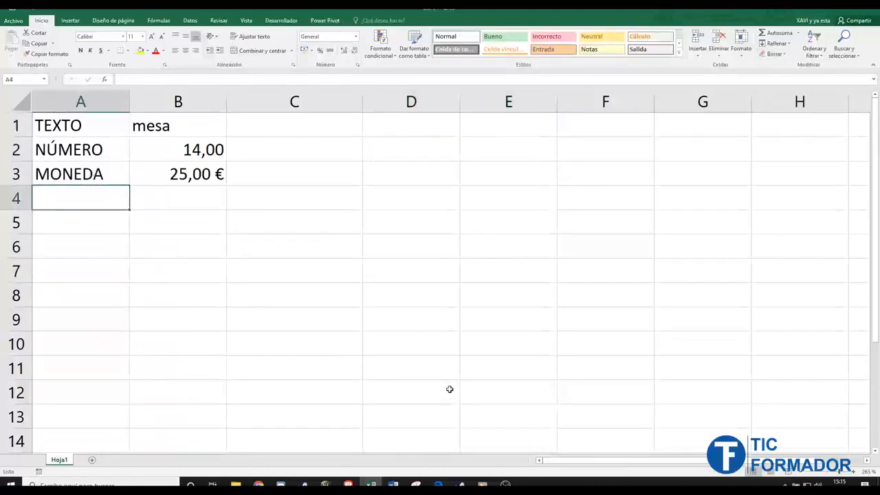
type("FECHA")
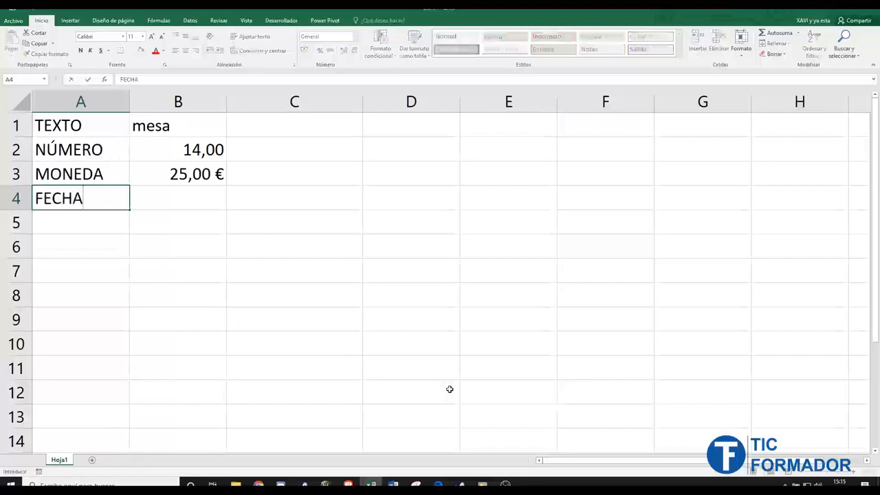
key("Tab")
type("21/09/2020")
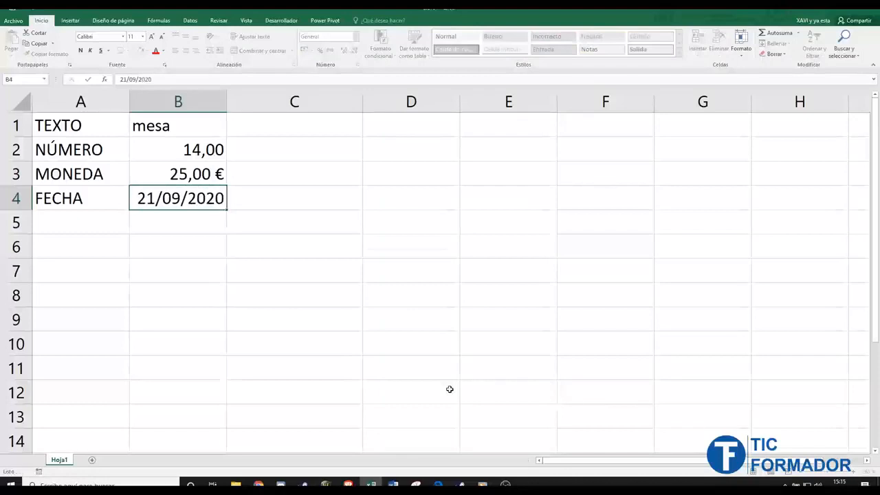
key("Return")
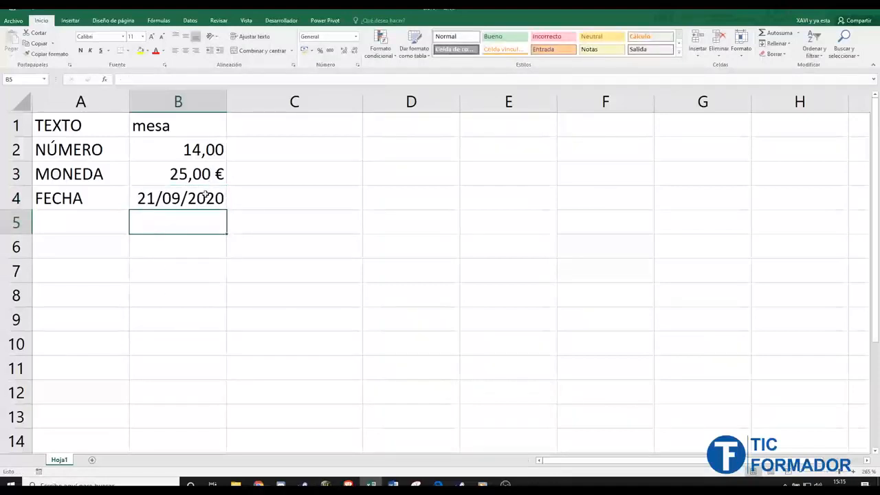
left_click(205, 197)
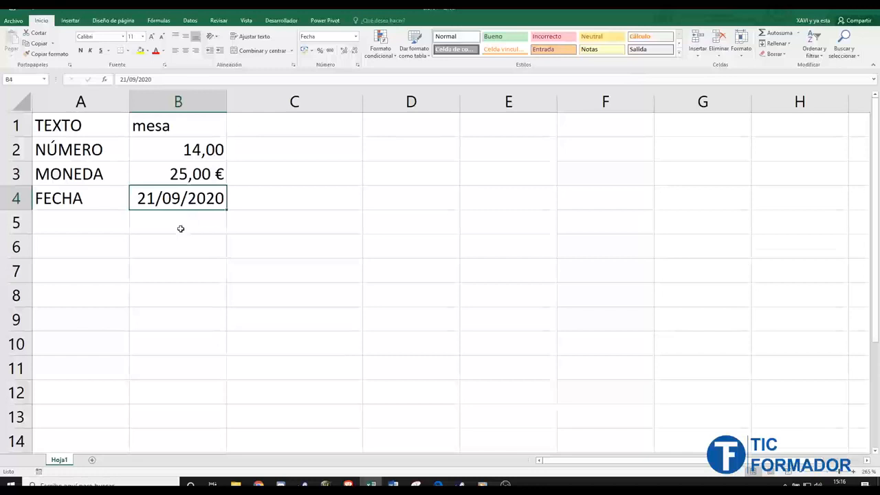
- Apply Fecha larga to B4 so it reads lunes, 21 de septiembre de 2020, widening column B to fit
left_click(289, 222)
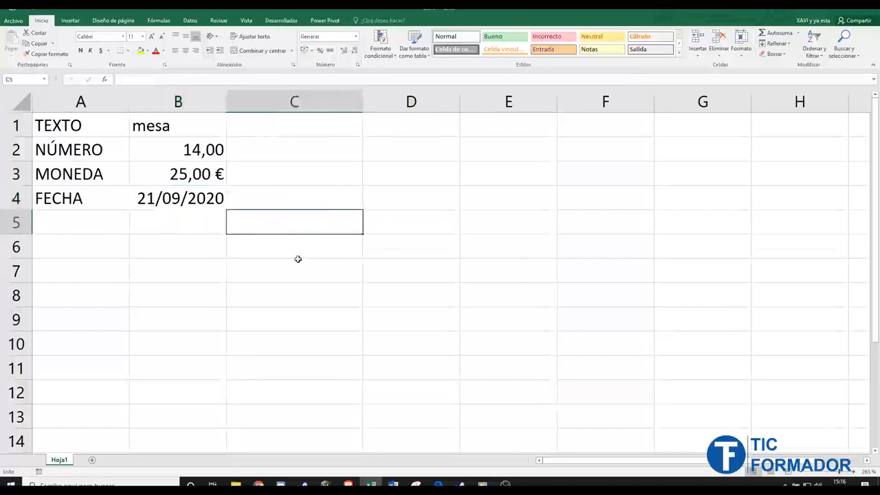
left_click_drag(227, 102, 264, 103)
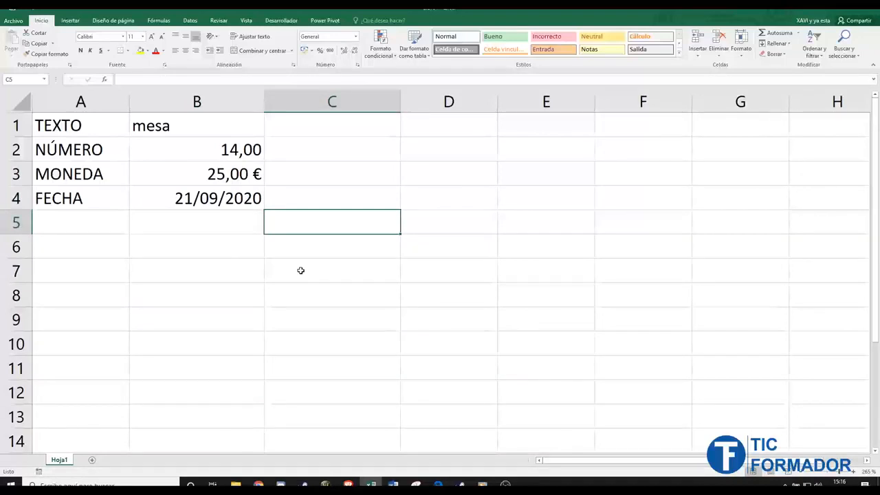
left_click(193, 200)
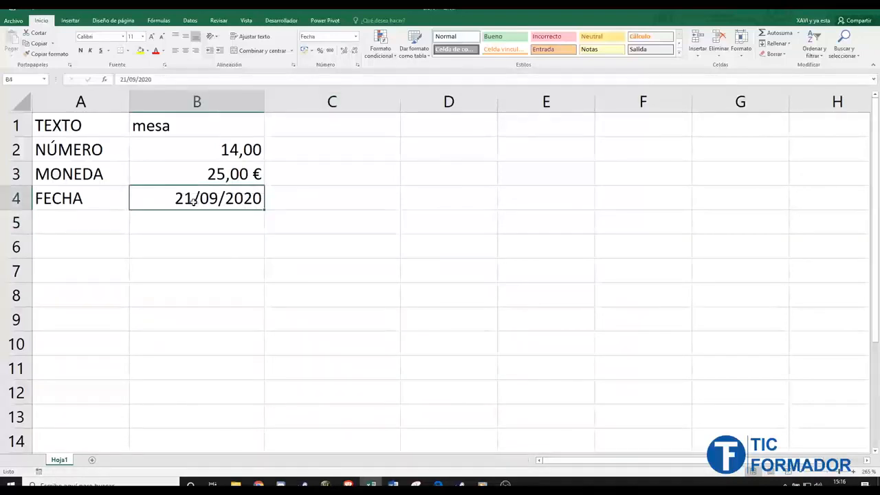
left_click(355, 38)
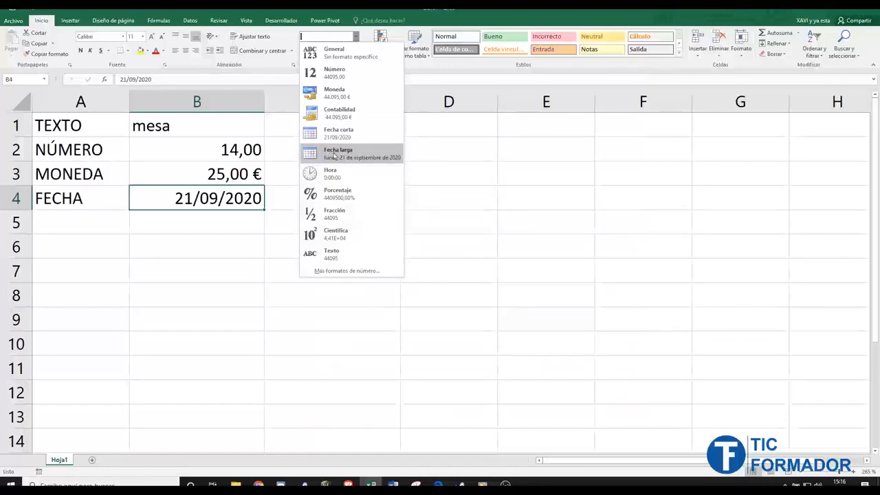
left_click(359, 155)
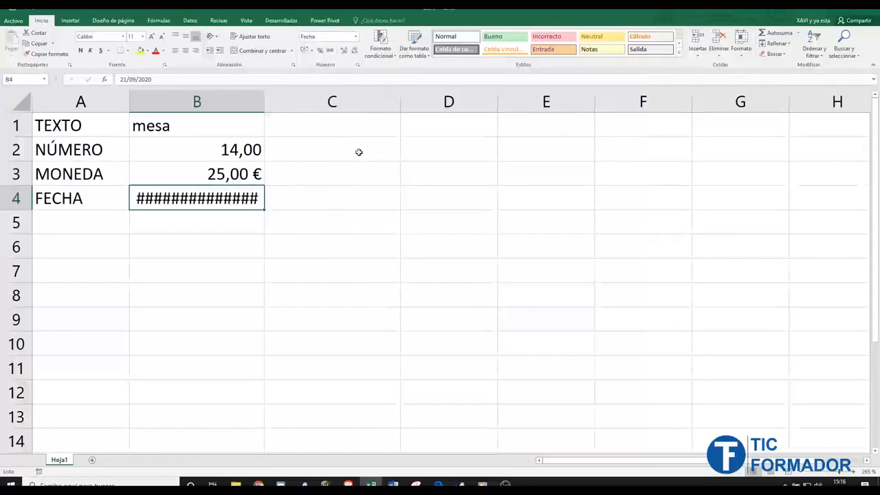
left_click_drag(265, 107, 383, 107)
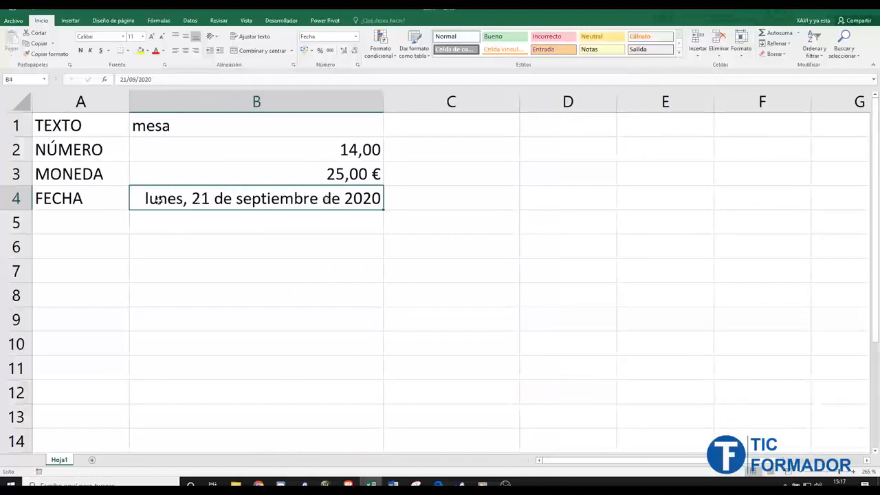
left_click_drag(159, 77, 106, 77)
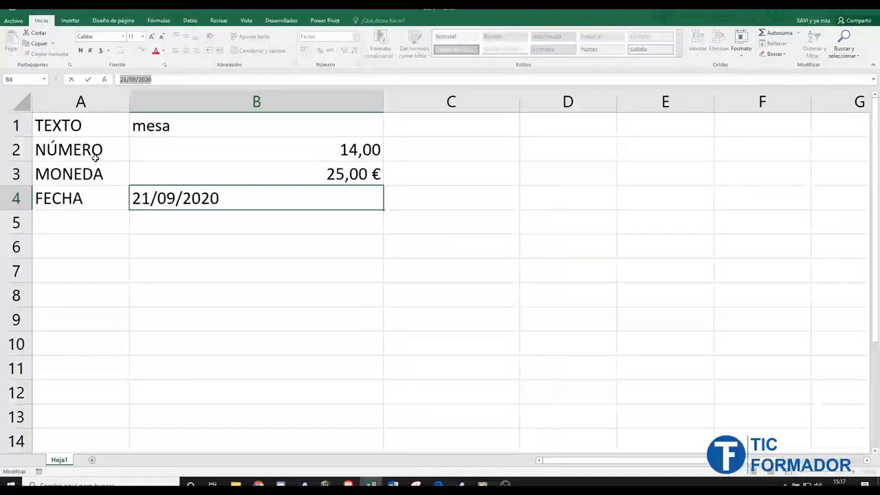
key("Return")
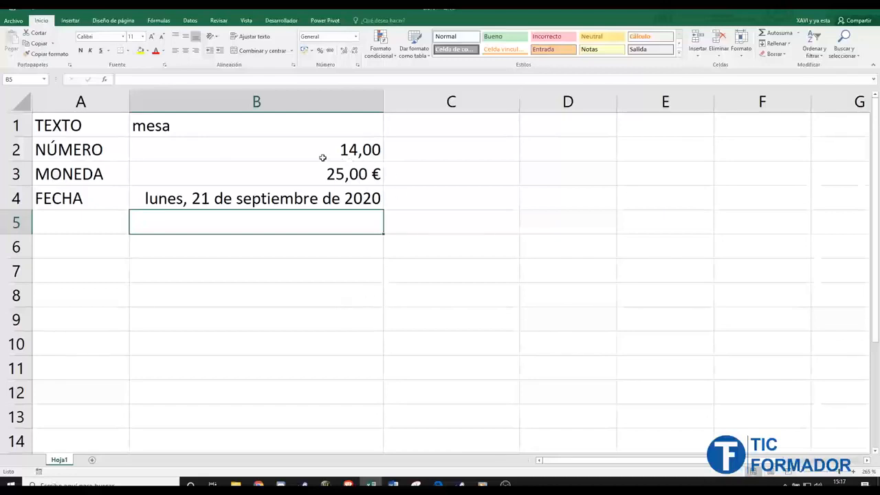
- Try Fecha corta on B2's 14,00, then return it to the Número format
left_click(291, 155)
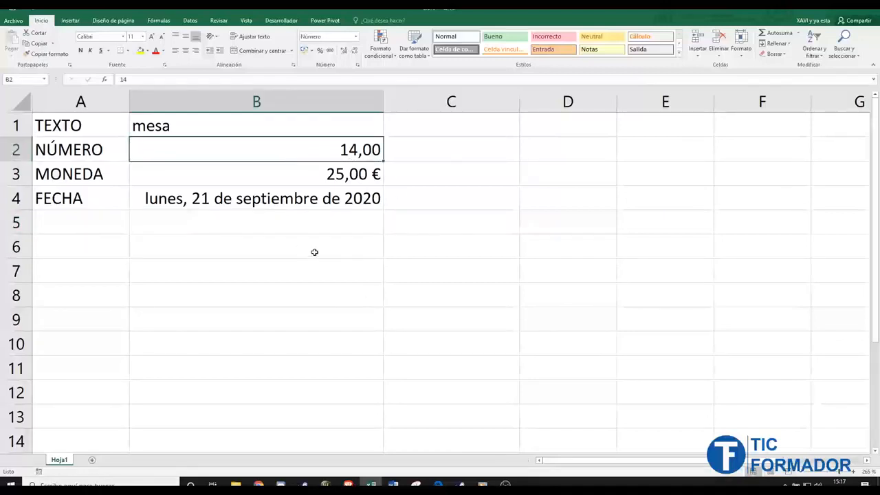
left_click(357, 37)
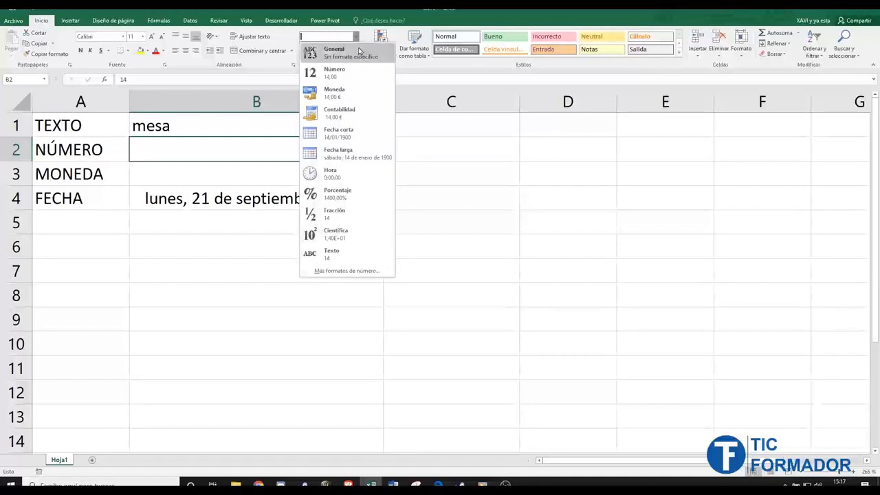
left_click(358, 139)
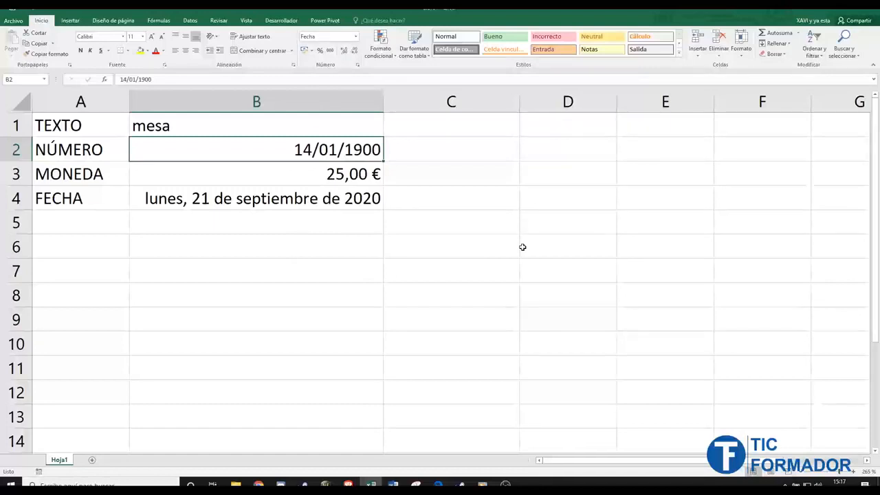
left_click(358, 40)
left_click(330, 67)
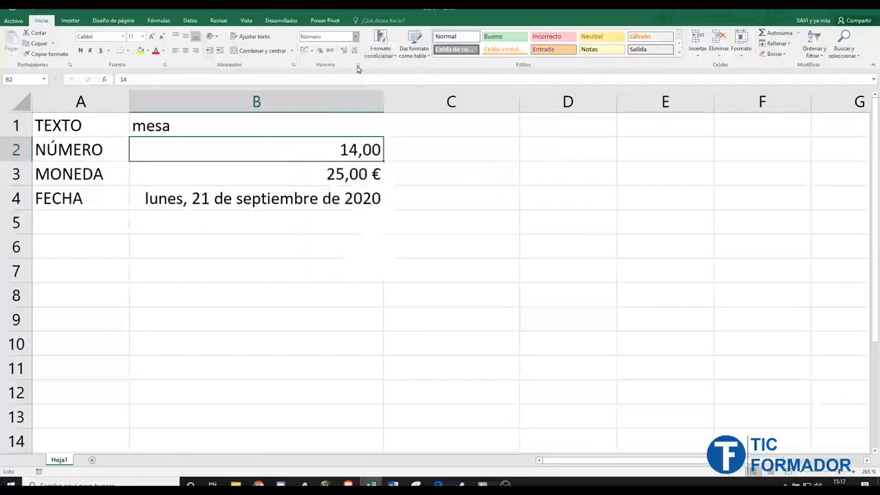
- Try Número on B4's date, then set it to Fecha corta showing 21/09/2020
left_click(323, 200)
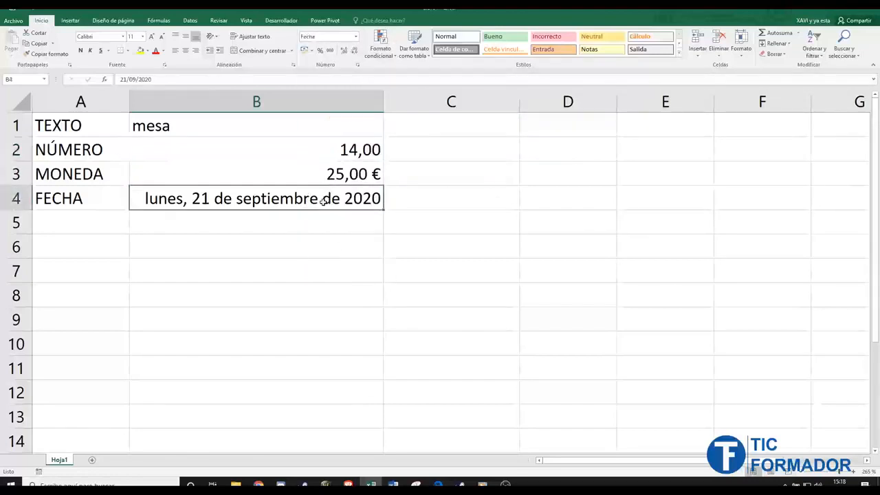
left_click(356, 36)
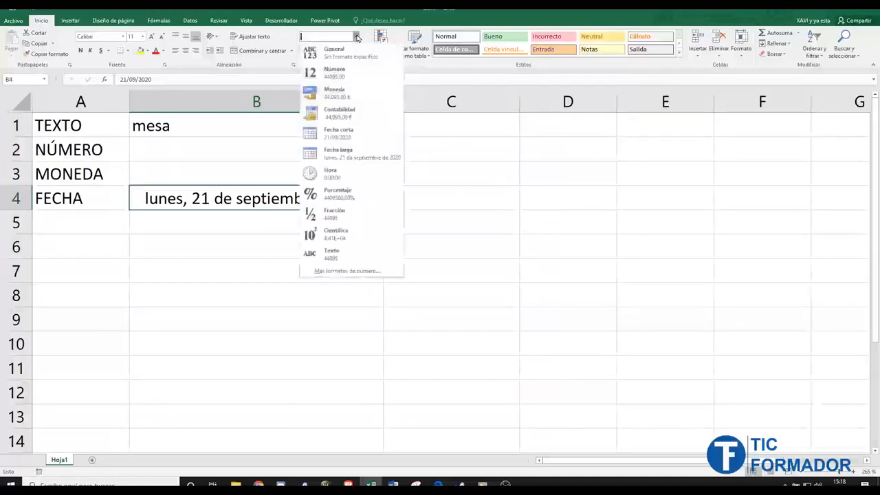
left_click(356, 75)
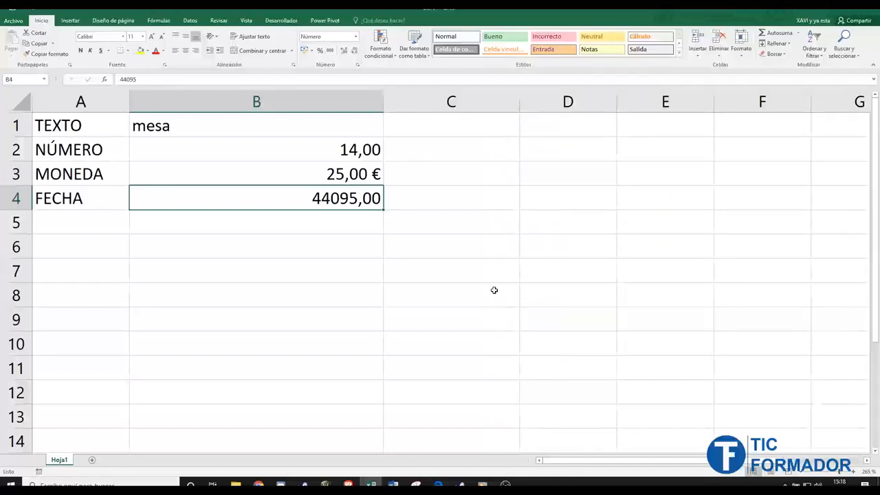
left_click(356, 36)
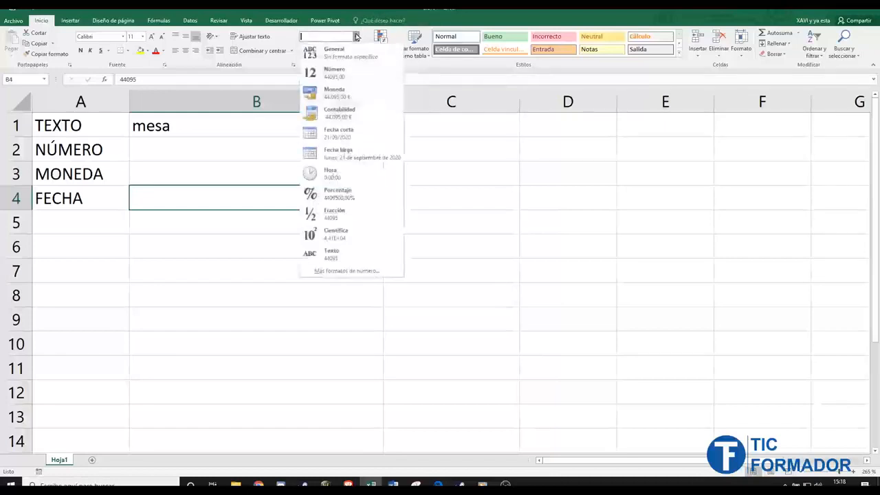
left_click(360, 132)
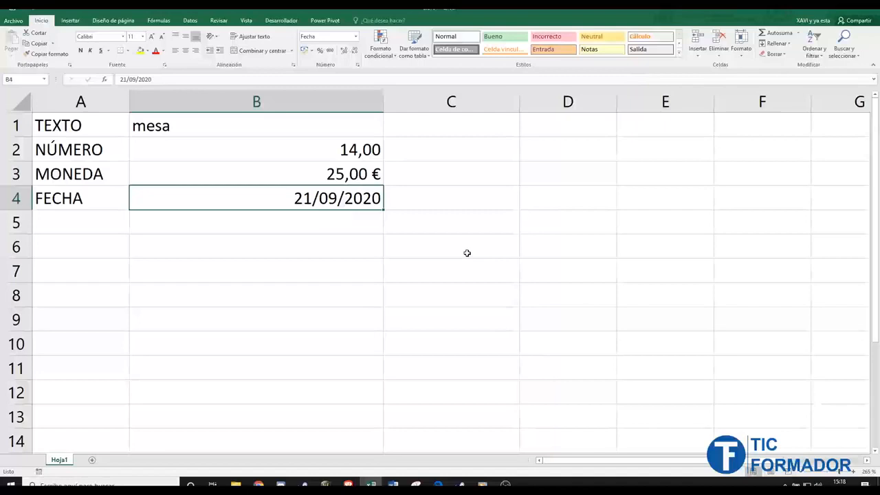
- Enter the label HORA in A5 and the time 11:35:00 in B5
left_click(81, 223)
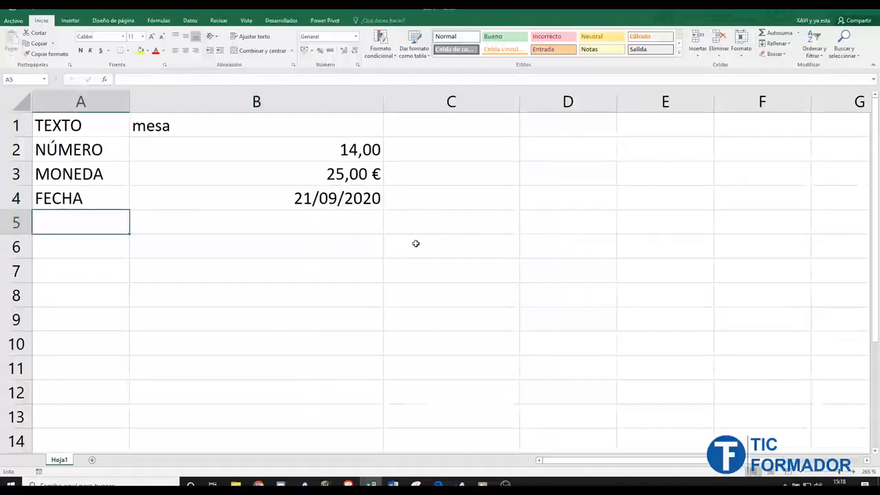
type("HORA")
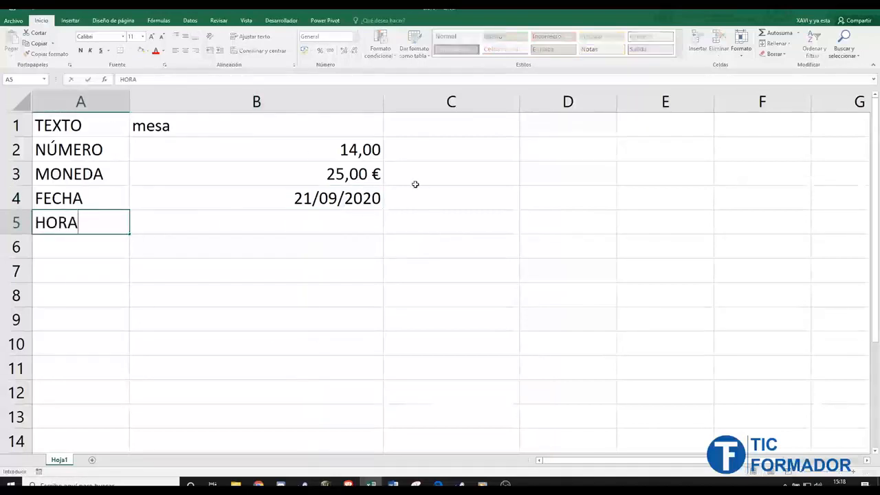
left_click(290, 215)
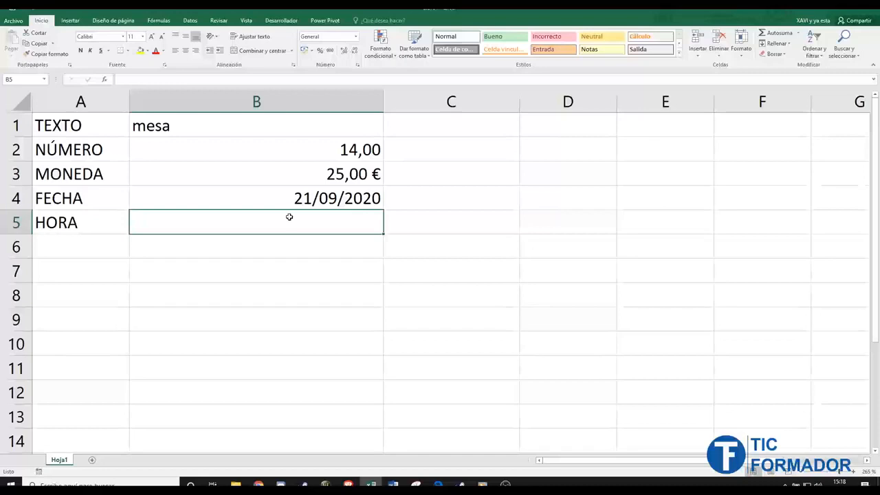
type("11")
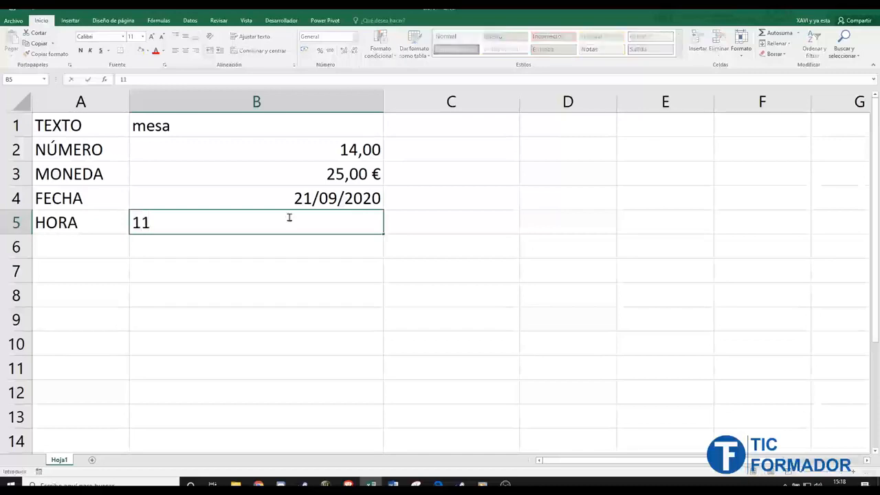
type(":")
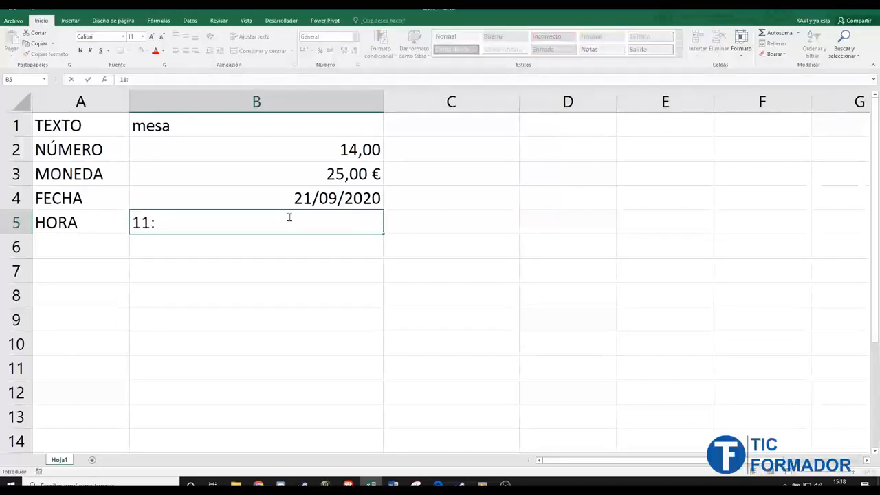
type("35:00")
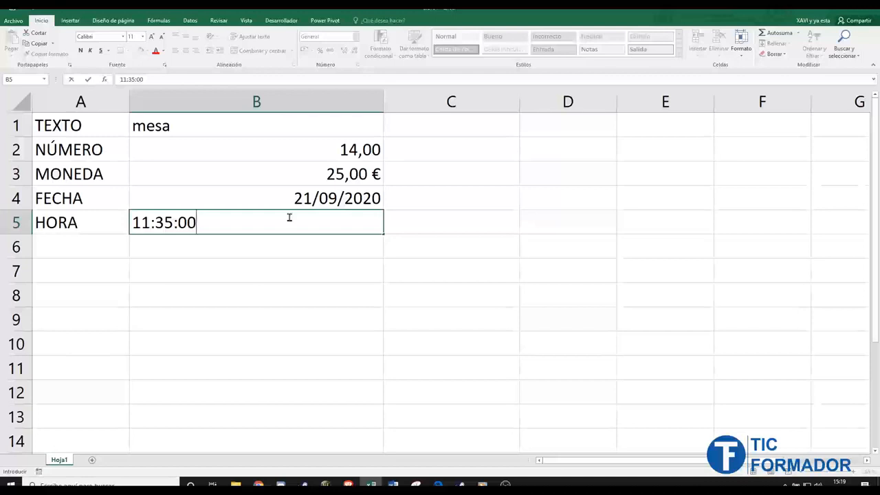
key("Return")
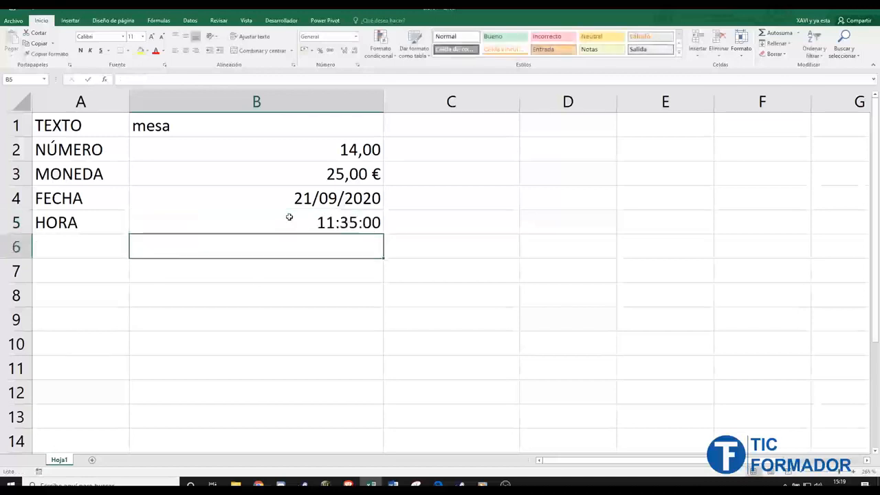
left_click(290, 217)
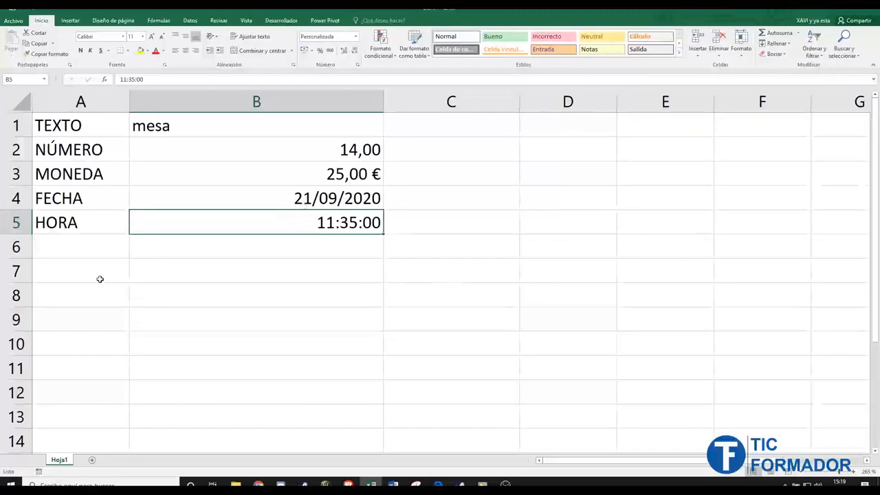
left_click(98, 245)
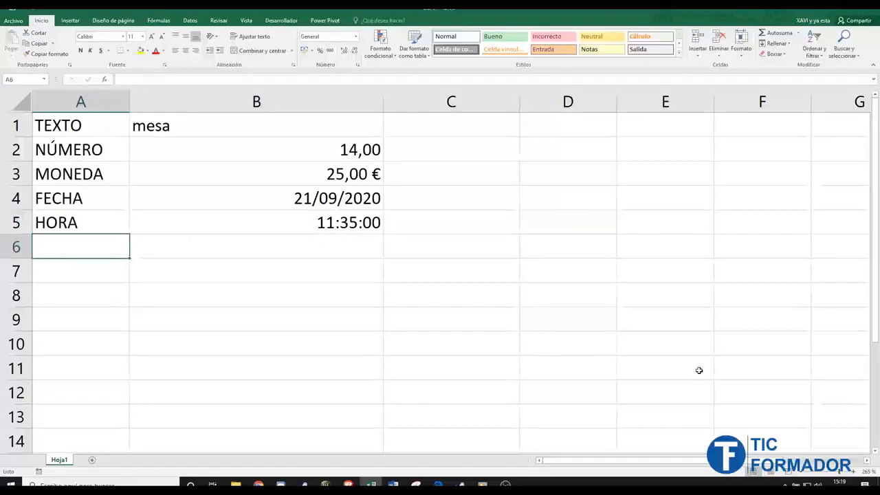
- Enter PORCENTAJE in A6 and 23% in B6, then add two decimals to show 23,00%
type("PORCENTAJE")
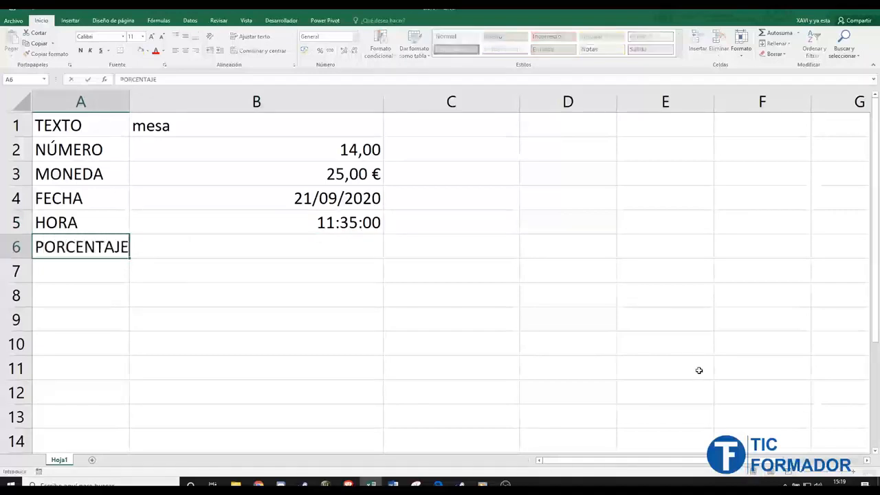
key("Tab")
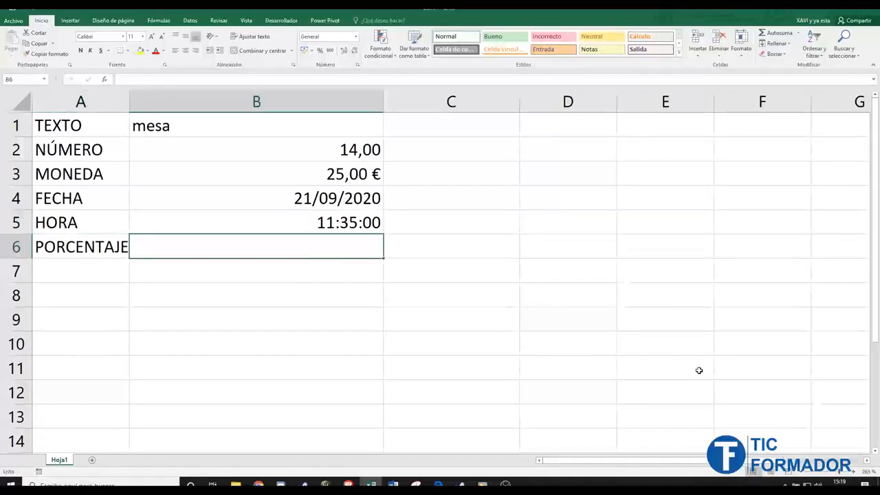
type("23")
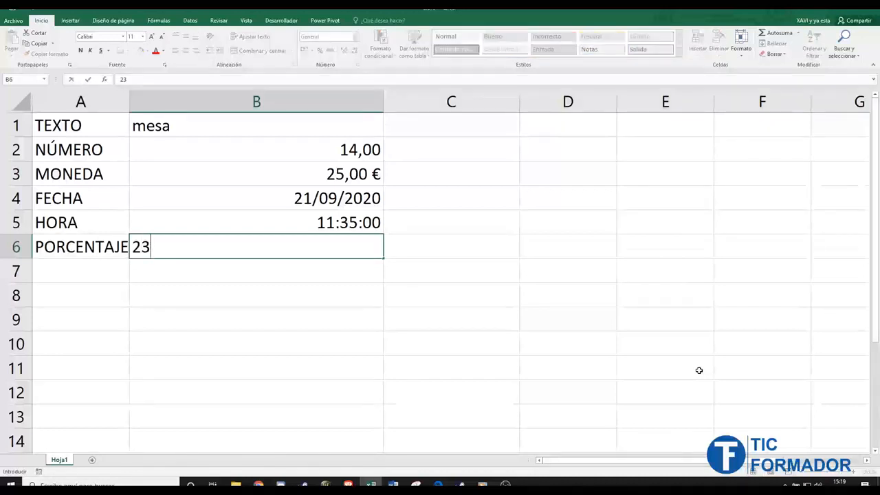
type("%")
key("Return")
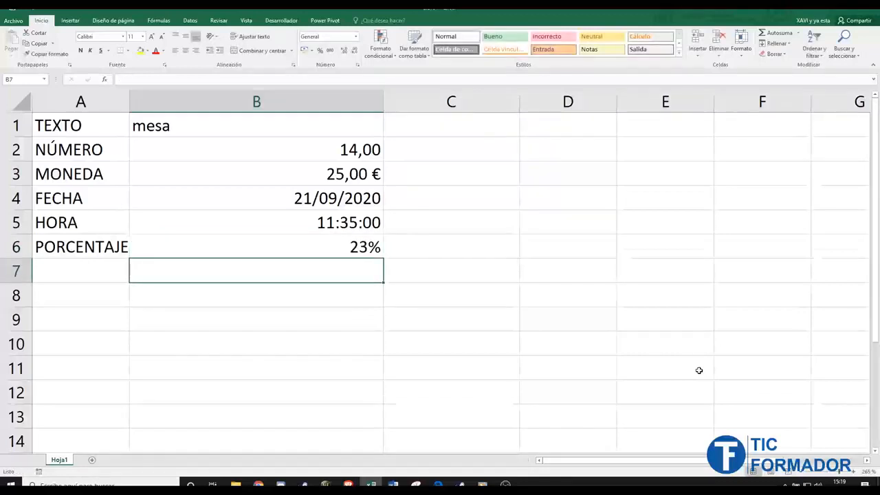
key("Up")
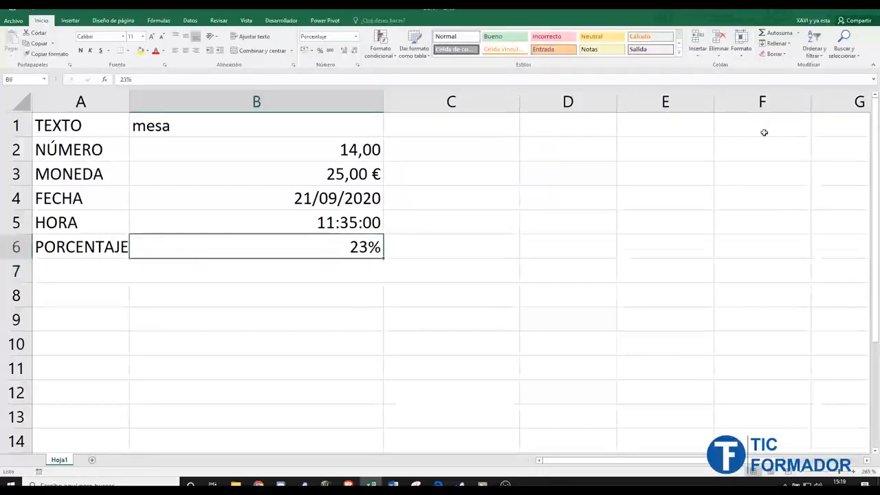
left_click(347, 51)
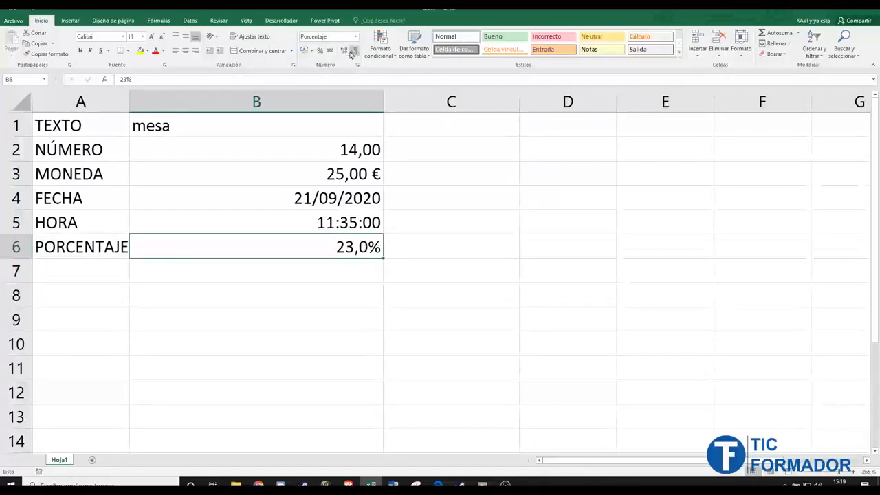
left_click(345, 53)
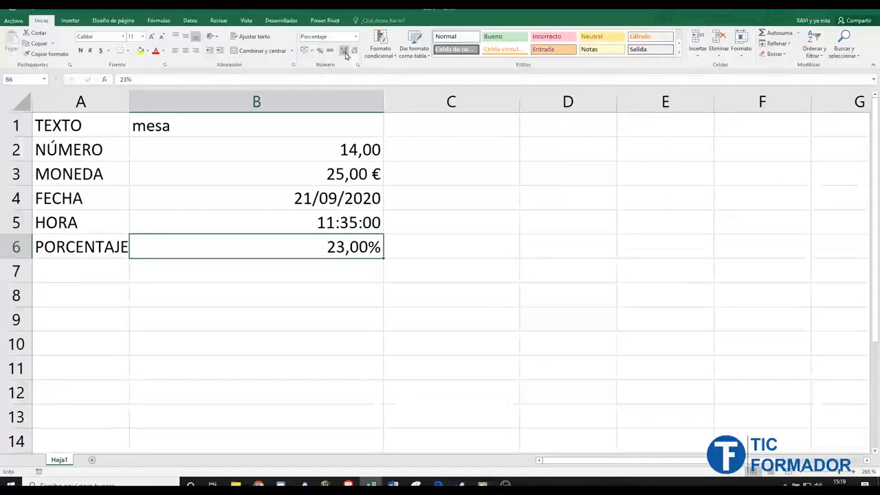